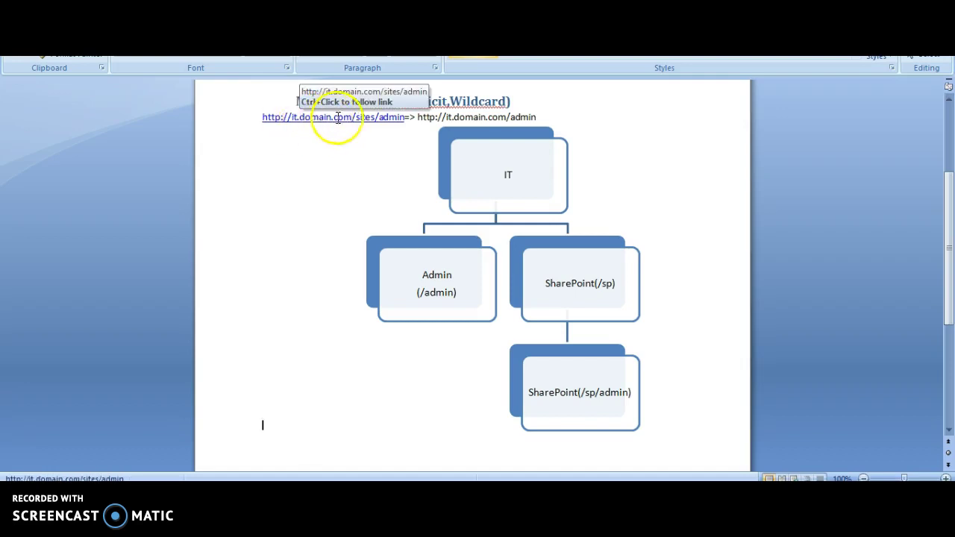
Highlight the /sites/admin part of the first URL under the Managed Path heading.
{"action": "left_click_drag", "start_coordinate": [406, 120], "coordinate": [347, 122]}
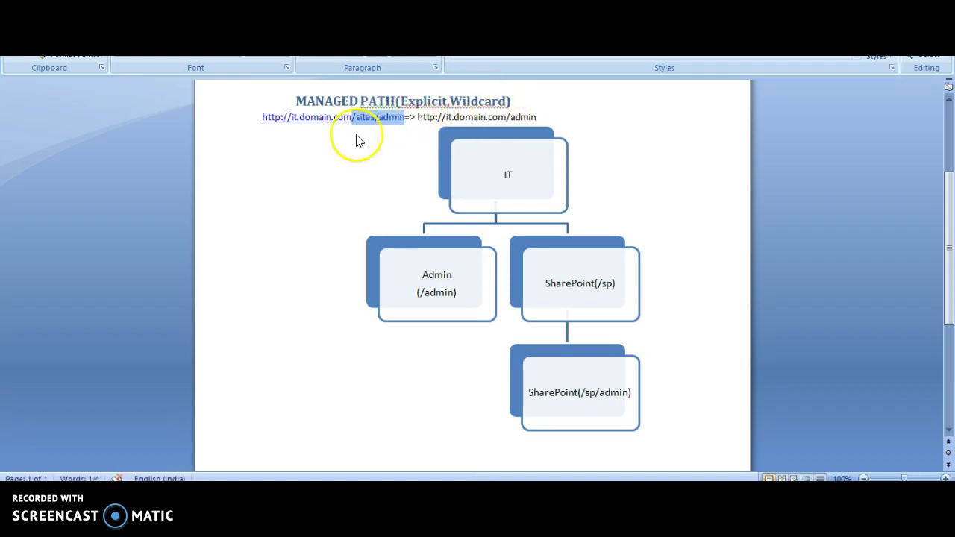
{"action": "left_click", "coordinate": [541, 117]}
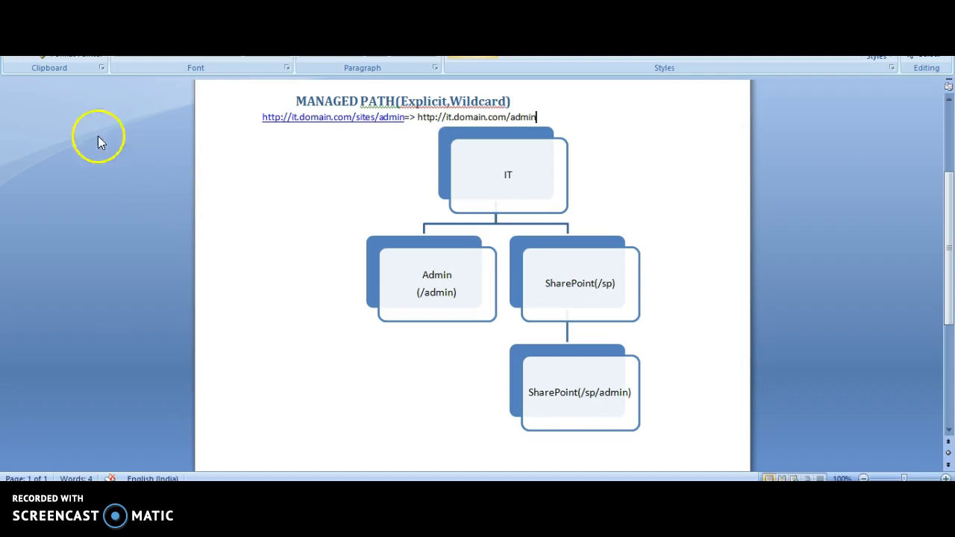
Switch to SharePoint Central Administration and open the managed paths settings of the IT web application.
{"action": "key", "text": "alt+Tab"}
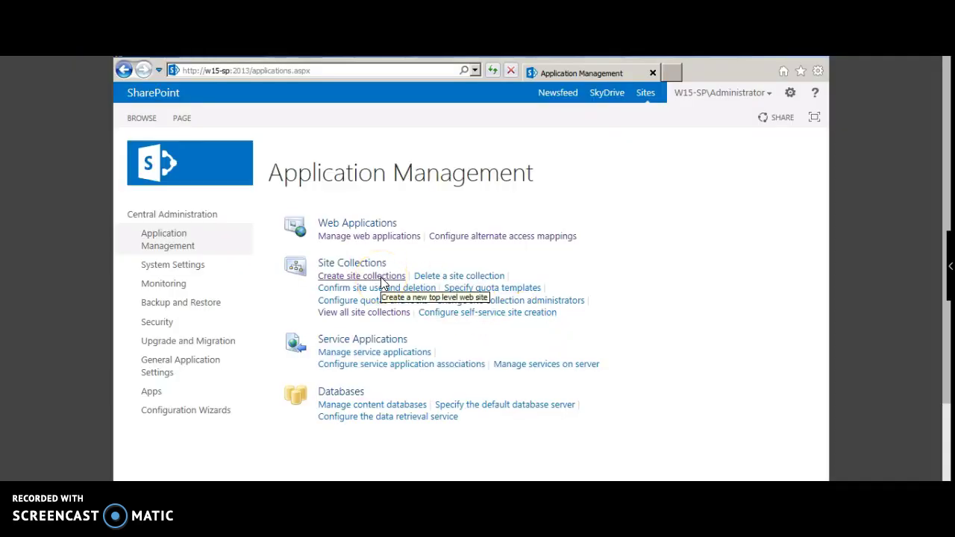
{"action": "left_click", "coordinate": [346, 237]}
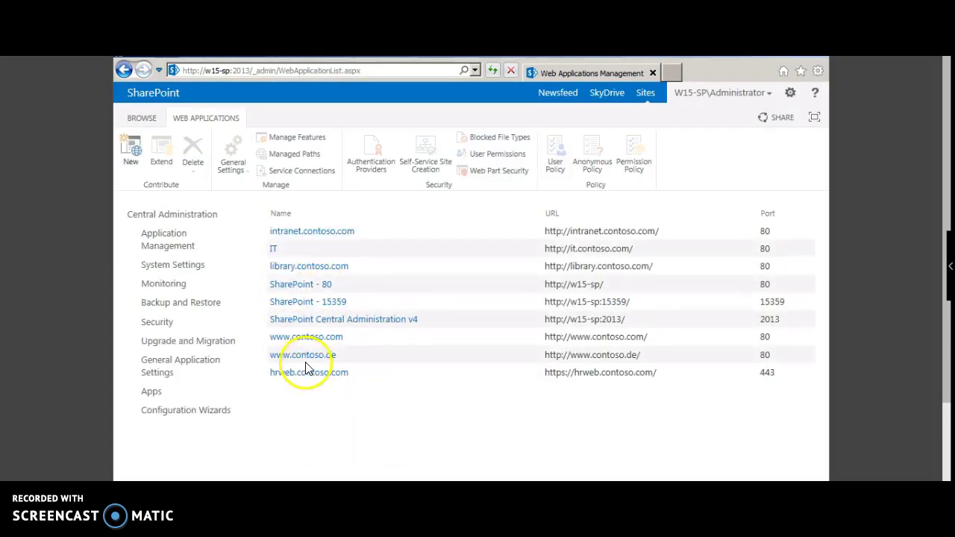
{"action": "left_click", "coordinate": [275, 251]}
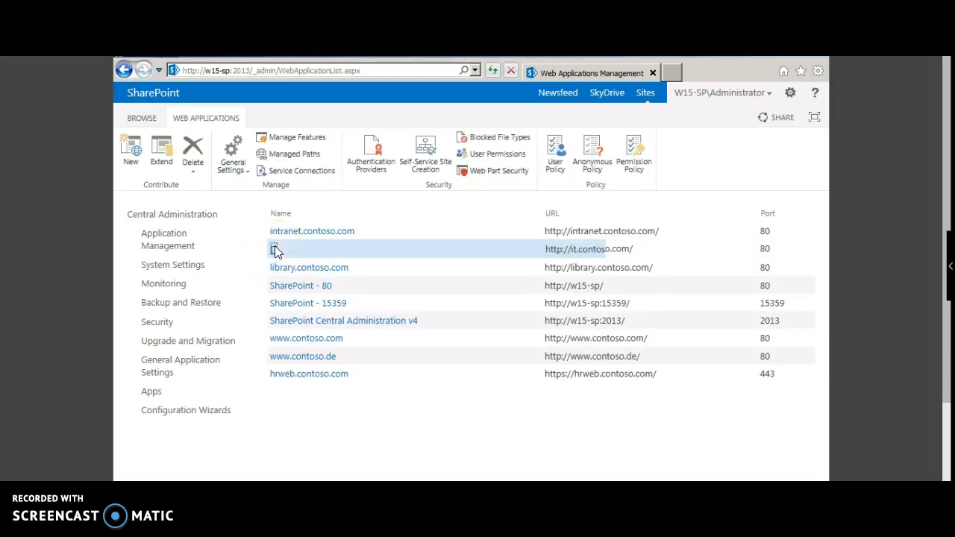
{"action": "left_click", "coordinate": [274, 156]}
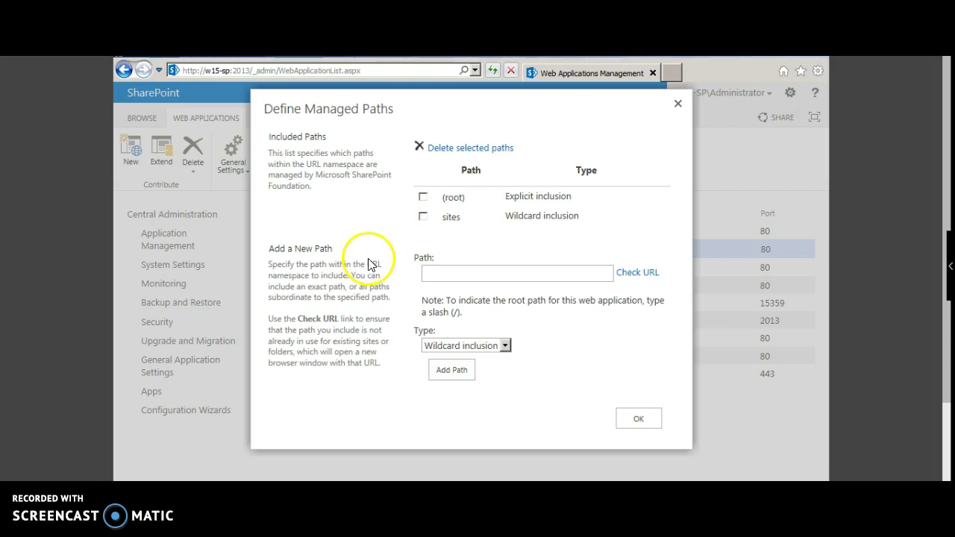
Check the URL for the new path admin and add it as an explicit inclusion.
{"action": "left_click", "coordinate": [458, 280]}
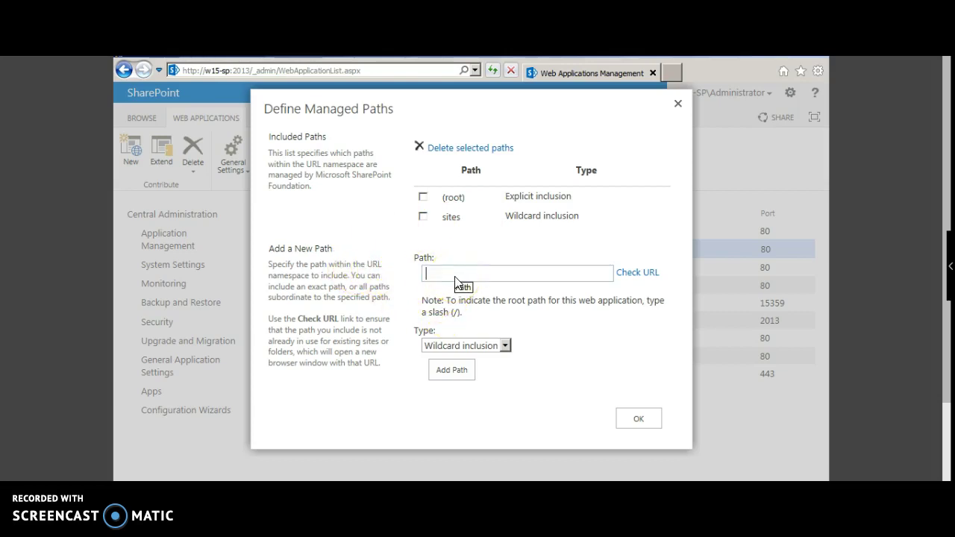
{"action": "type", "text": "admin"}
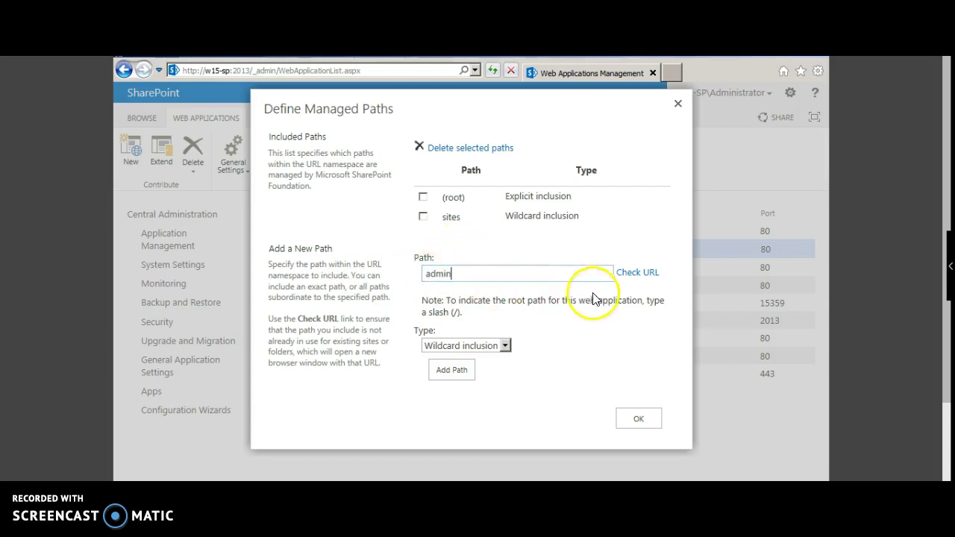
{"action": "left_click", "coordinate": [625, 274]}
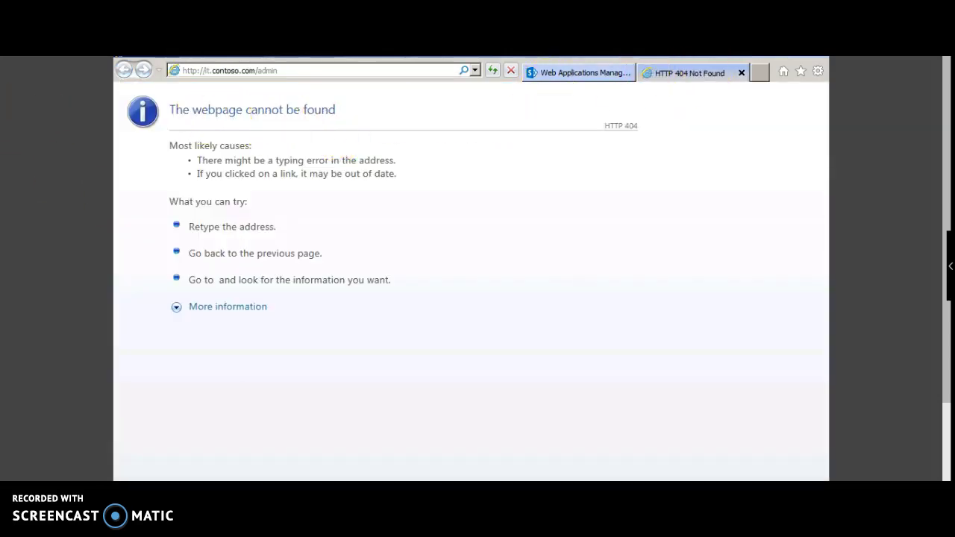
{"action": "left_click", "coordinate": [578, 73]}
{"action": "left_click", "coordinate": [463, 345]}
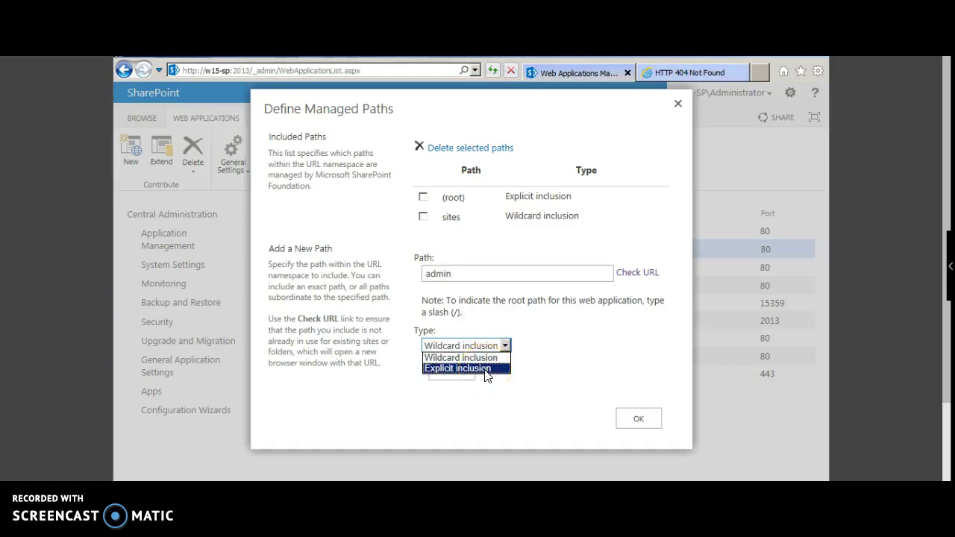
{"action": "left_click", "coordinate": [486, 369]}
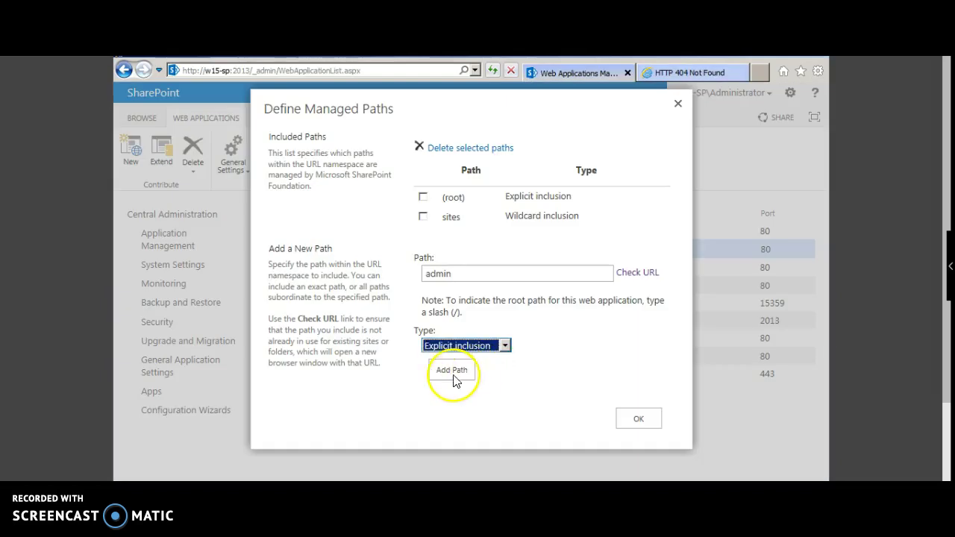
{"action": "left_click", "coordinate": [445, 377]}
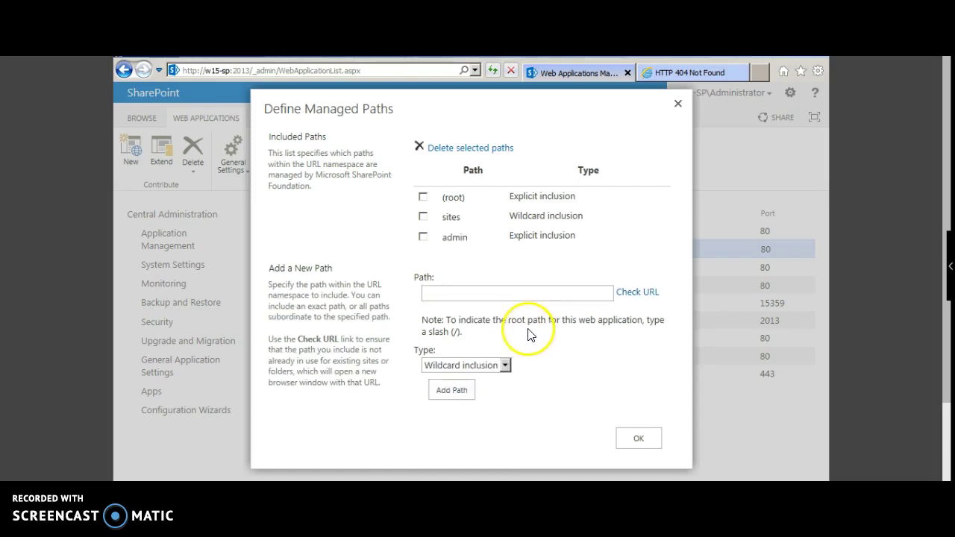
Add the path sp as a wildcard inclusion and close the managed paths settings.
{"action": "left_click", "coordinate": [445, 296]}
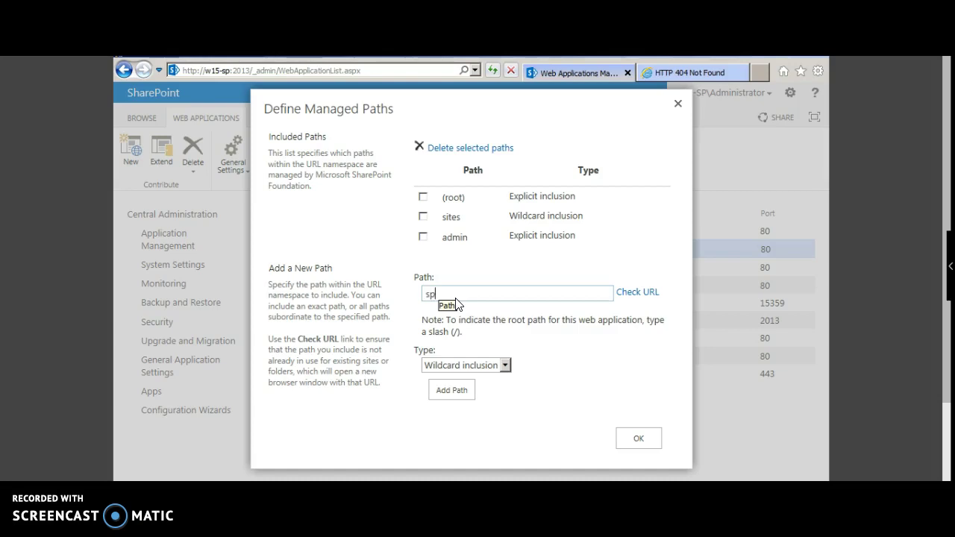
{"action": "left_click", "coordinate": [497, 365]}
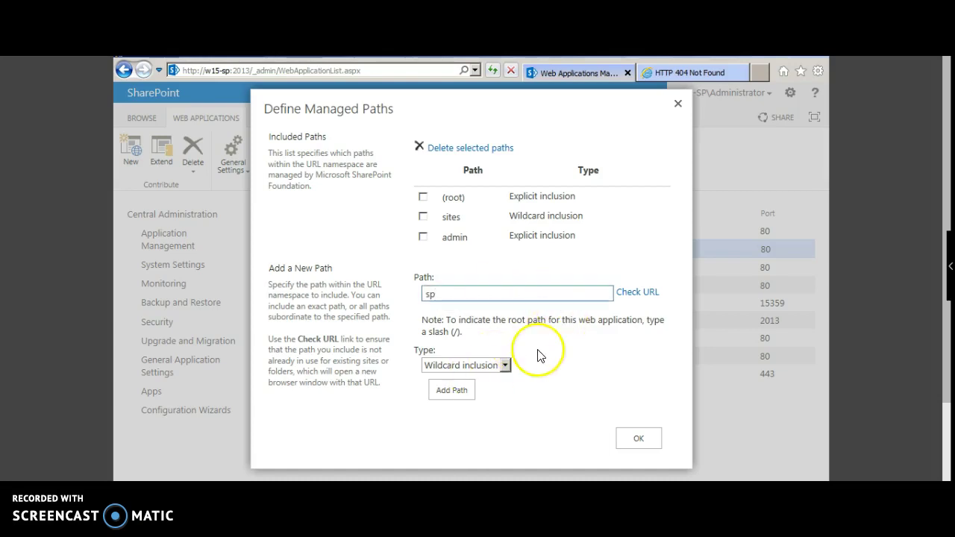
{"action": "left_click", "coordinate": [408, 403]}
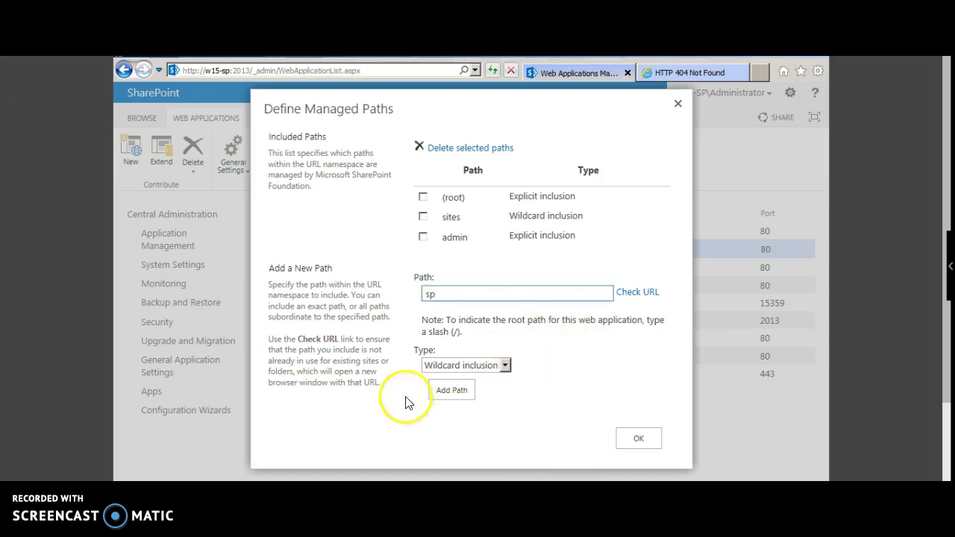
{"action": "left_click", "coordinate": [450, 366]}
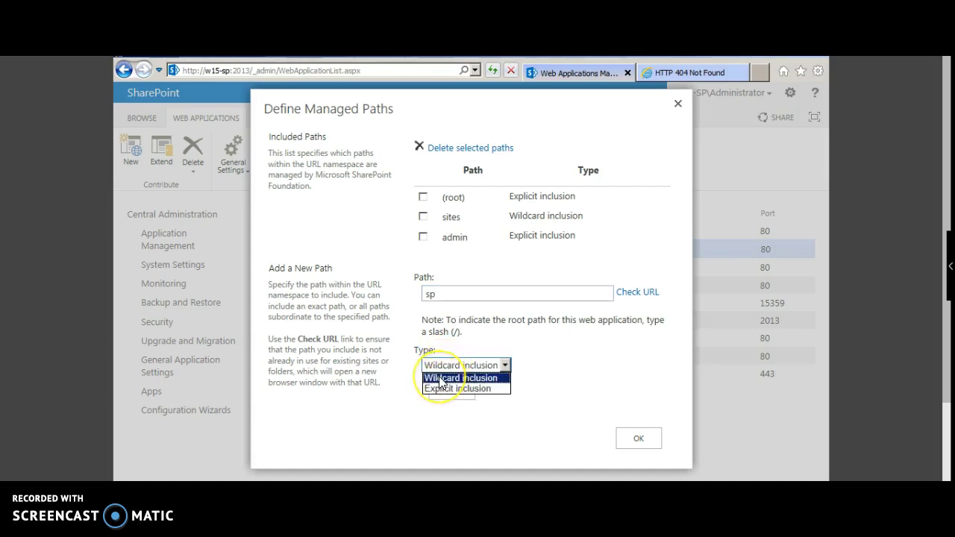
{"action": "left_click", "coordinate": [457, 378]}
{"action": "left_click", "coordinate": [450, 390]}
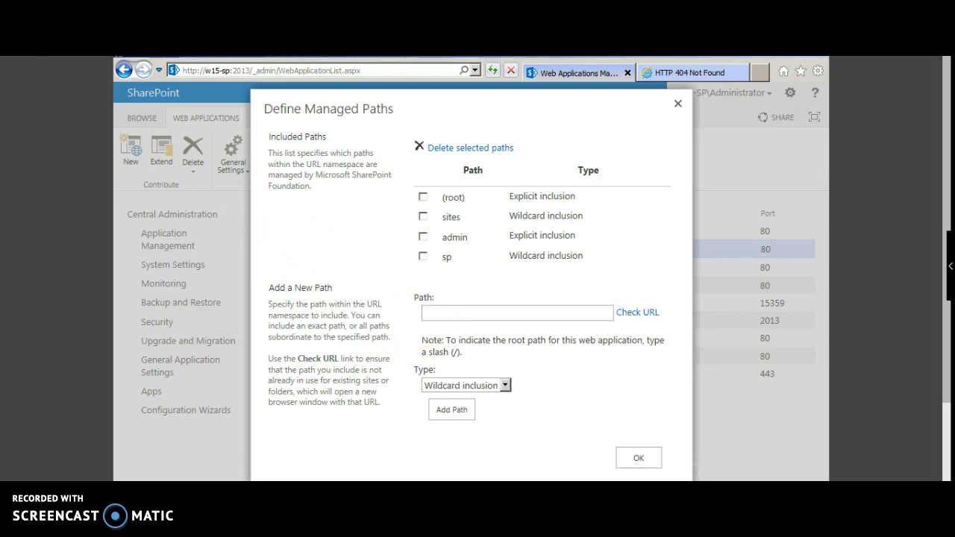
{"action": "scroll", "coordinate": [600, 411], "scroll_direction": "down", "scroll_amount": 1}
{"action": "left_click", "coordinate": [627, 394]}
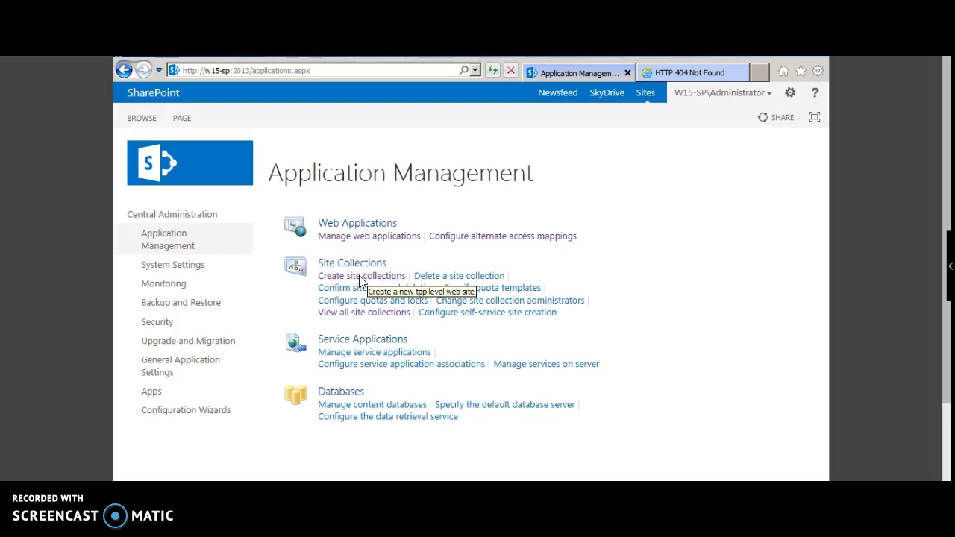
Start a new site collection titled Administration in the it.contoso.com web application, using the /admin URL path.
{"action": "left_click", "coordinate": [360, 277]}
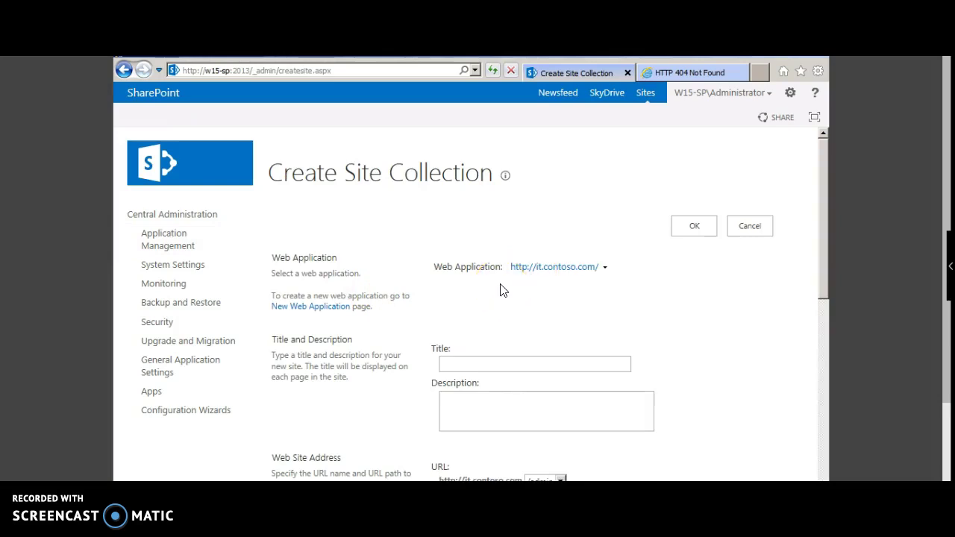
{"action": "scroll", "coordinate": [500, 291], "scroll_direction": "down", "scroll_amount": 5}
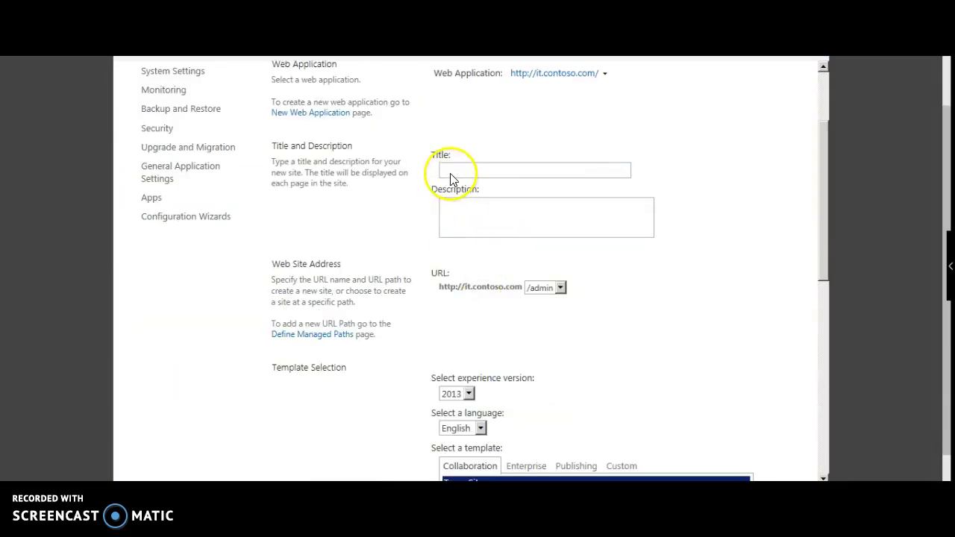
{"action": "left_click", "coordinate": [456, 177]}
{"action": "type", "text": "ministration"}
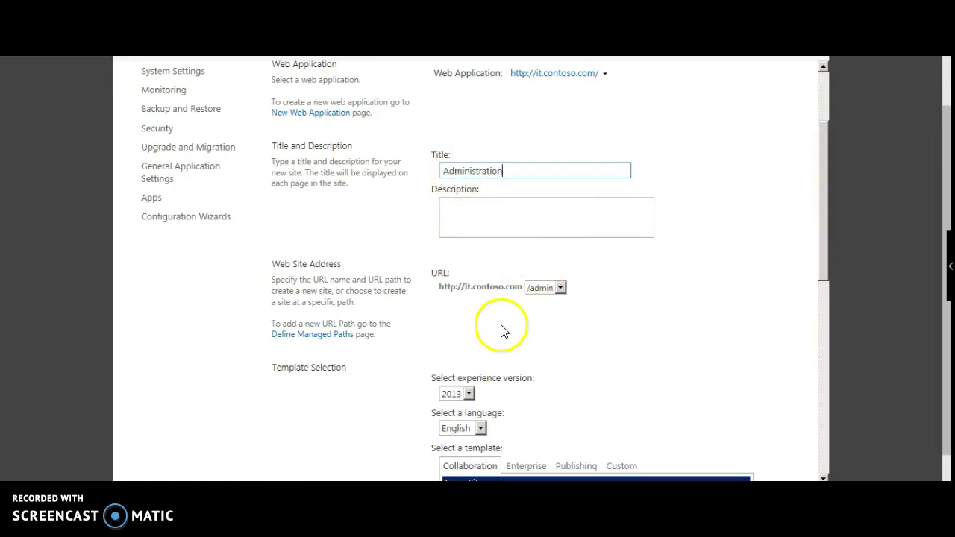
{"action": "left_click", "coordinate": [538, 288]}
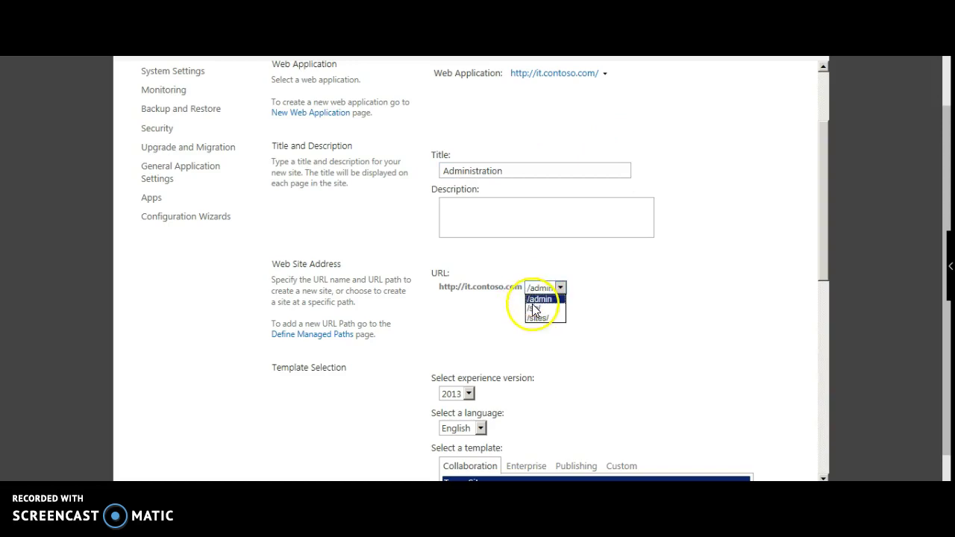
{"action": "left_click", "coordinate": [529, 312]}
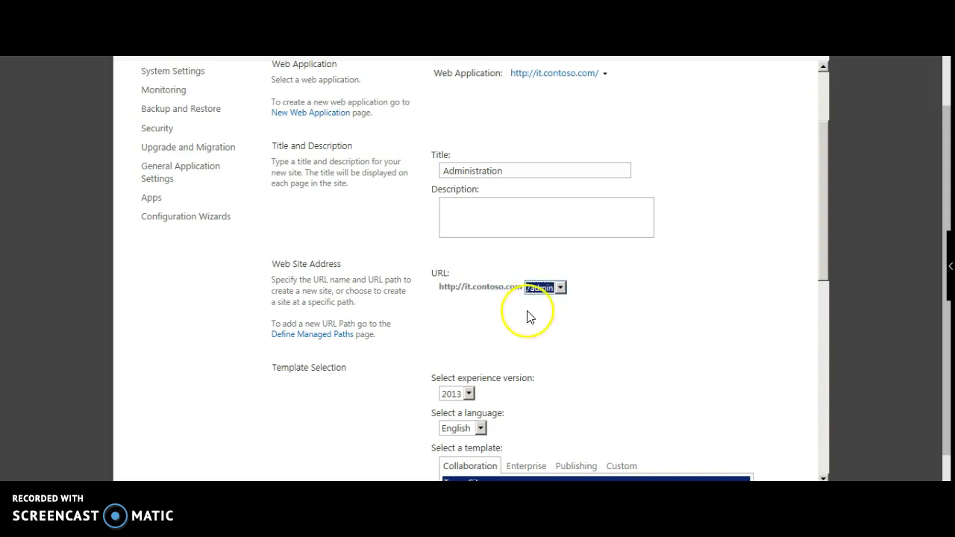
Set administrator as the primary site collection administrator, create the Team Site collection and open the new site.
{"action": "scroll", "coordinate": [527, 316], "scroll_direction": "down", "scroll_amount": 3}
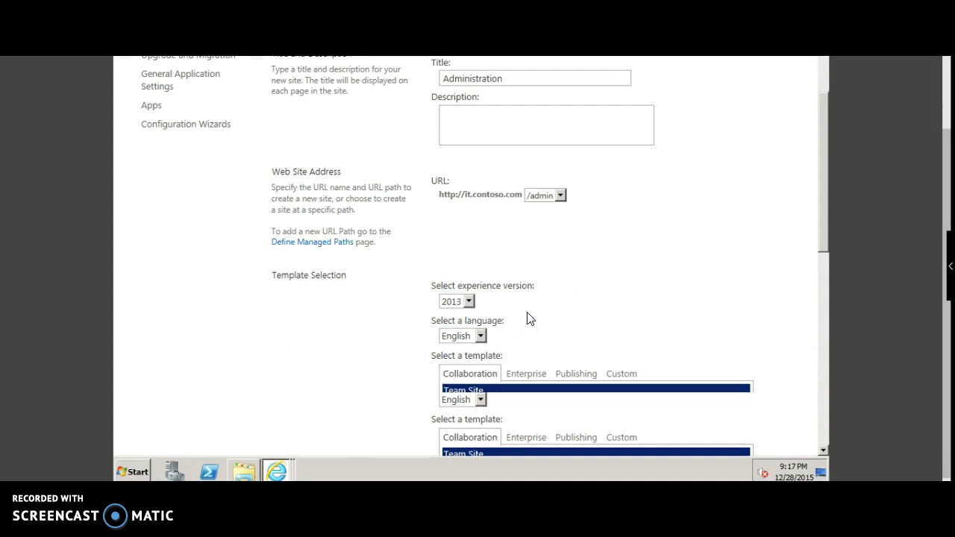
{"action": "scroll", "coordinate": [529, 315], "scroll_direction": "down", "scroll_amount": 3}
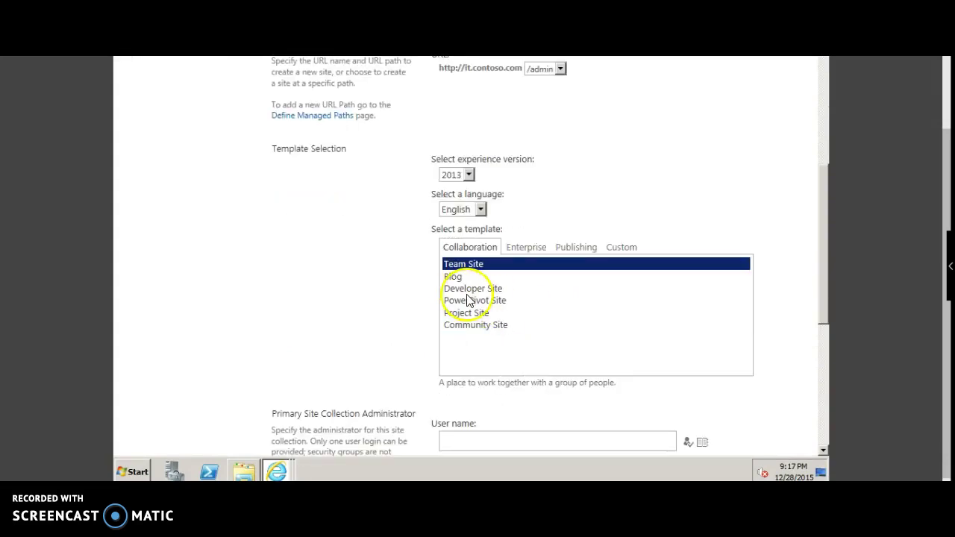
{"action": "left_click", "coordinate": [496, 444]}
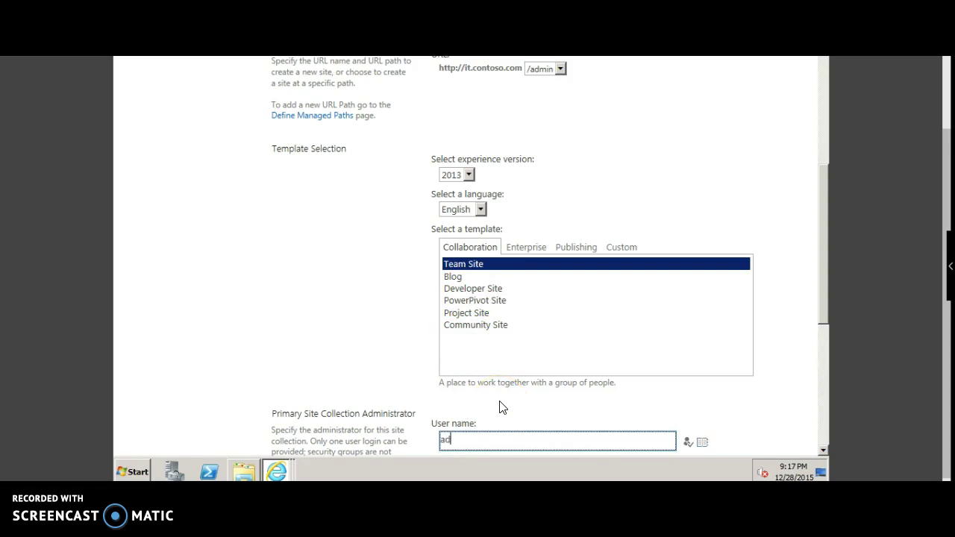
{"action": "type", "text": "administrator"}
{"action": "key", "text": "ctrl+k"}
{"action": "left_click", "coordinate": [561, 448]}
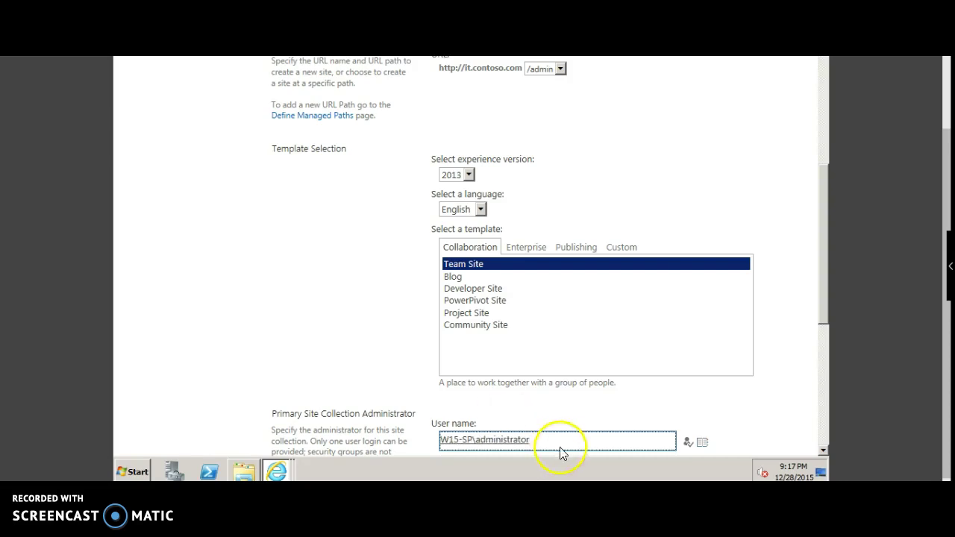
{"action": "scroll", "coordinate": [562, 448], "scroll_direction": "down", "scroll_amount": 3}
{"action": "scroll", "coordinate": [561, 448], "scroll_direction": "down", "scroll_amount": 5}
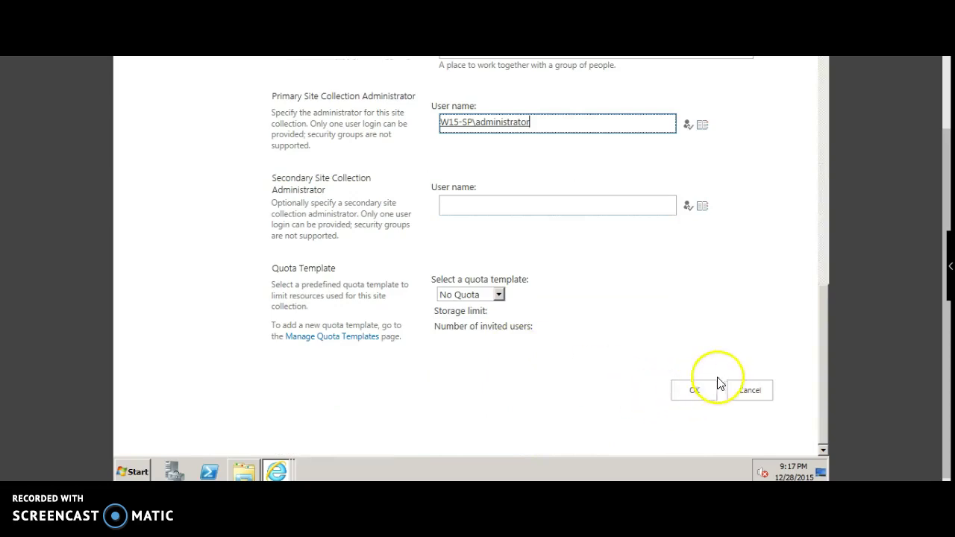
{"action": "left_click", "coordinate": [693, 389]}
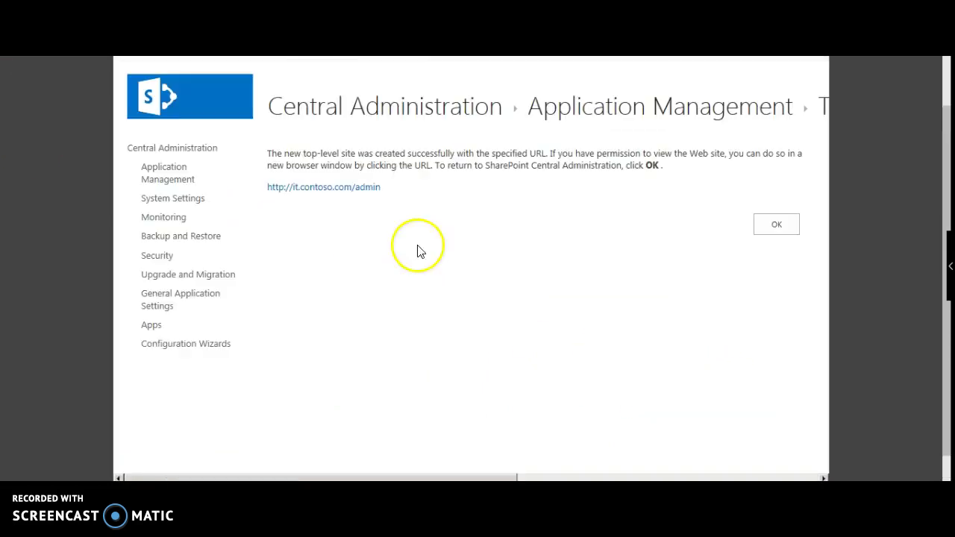
{"action": "left_click", "coordinate": [325, 192]}
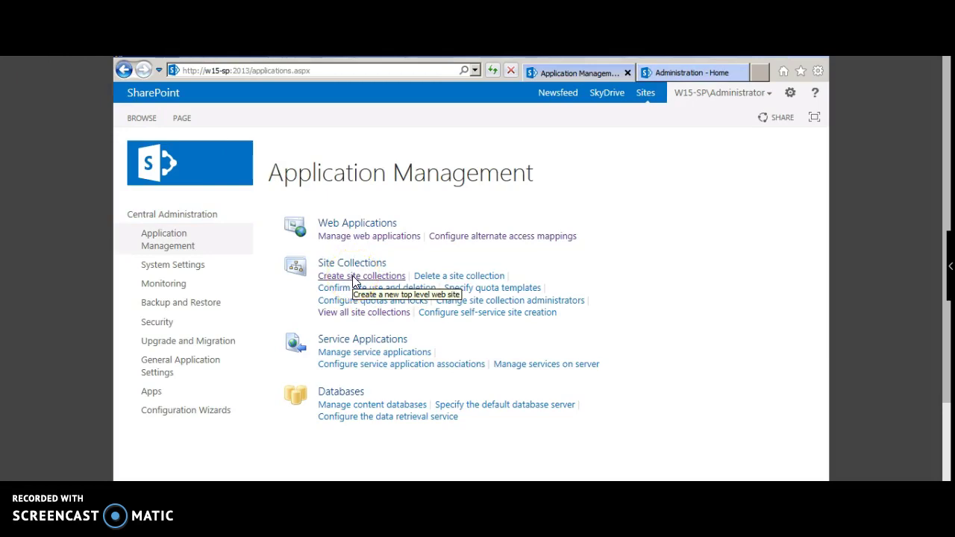
Start another site collection on it.contoso.com titled SharePoint, using the /sp/ URL path.
{"action": "left_click", "coordinate": [355, 277]}
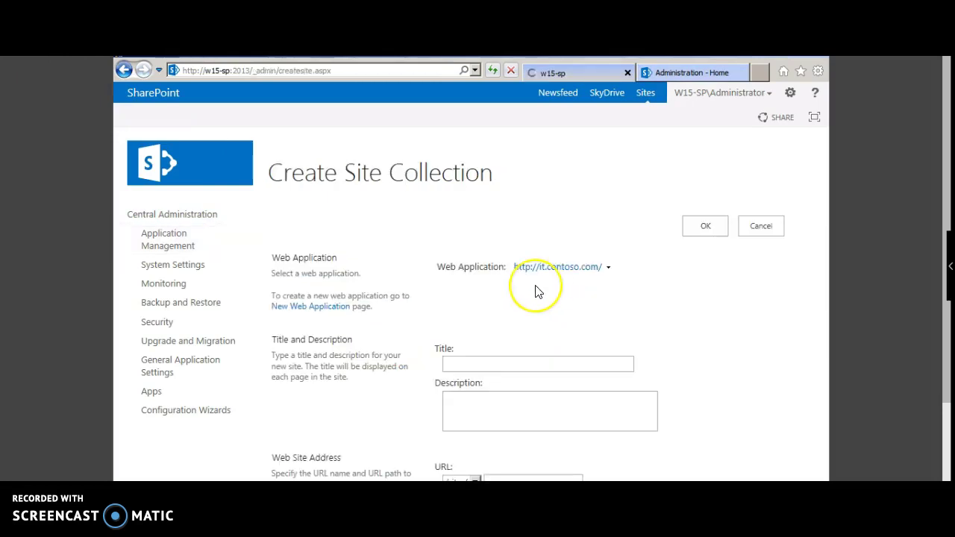
{"action": "scroll", "coordinate": [535, 290], "scroll_direction": "down", "scroll_amount": 2}
{"action": "scroll", "coordinate": [521, 295], "scroll_direction": "down", "scroll_amount": 4}
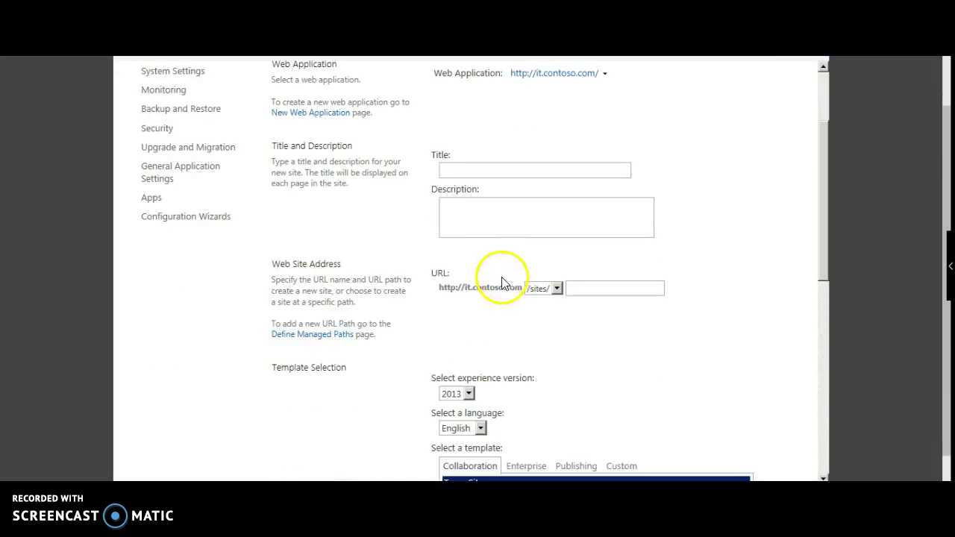
{"action": "left_click", "coordinate": [474, 171]}
{"action": "left_click", "coordinate": [538, 290]}
{"action": "left_click", "coordinate": [535, 308]}
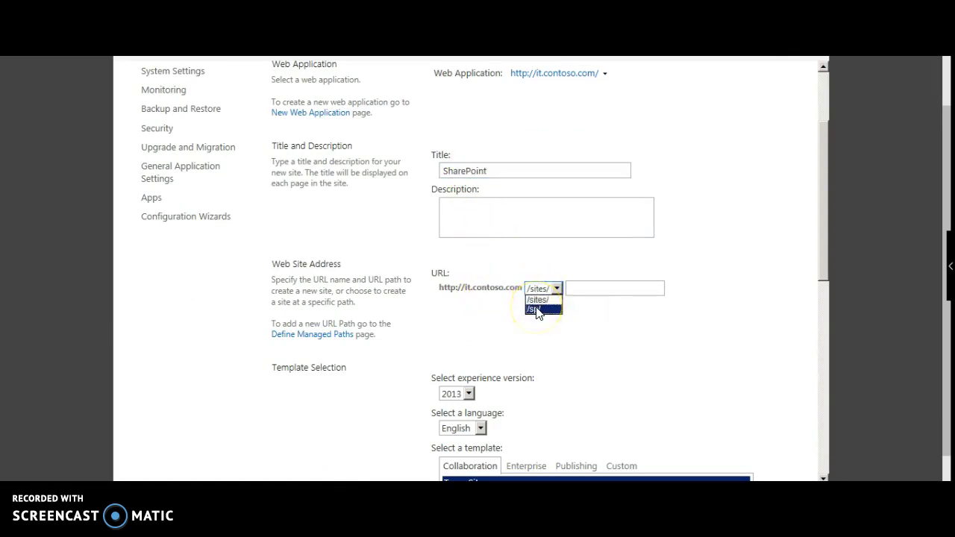
{"action": "left_click", "coordinate": [538, 315]}
{"action": "left_click", "coordinate": [488, 318]}
{"action": "scroll", "coordinate": [491, 323], "scroll_direction": "down", "scroll_amount": 1}
{"action": "scroll", "coordinate": [478, 325], "scroll_direction": "down", "scroll_amount": 2}
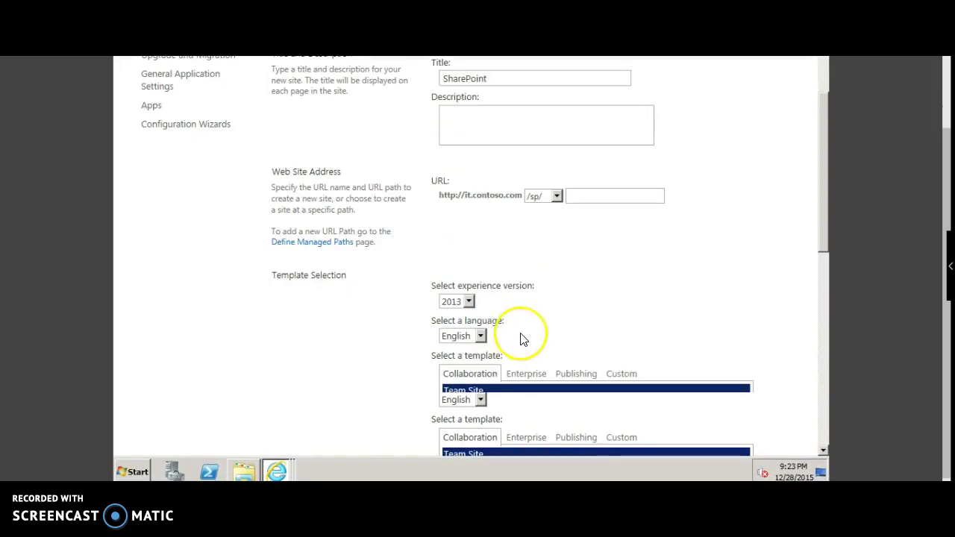
{"action": "scroll", "coordinate": [520, 336], "scroll_direction": "down", "scroll_amount": 2}
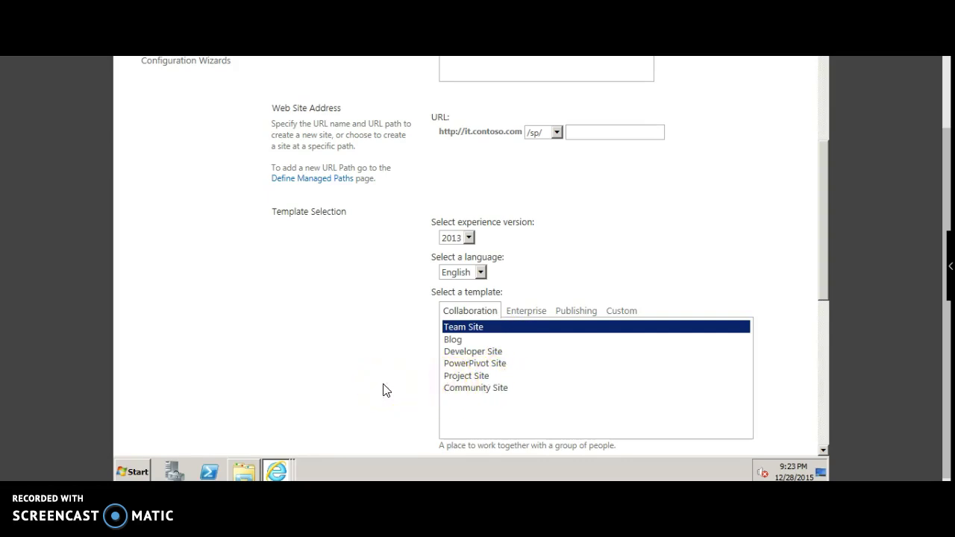
Set and validate administrator as the primary site collection administrator, and try to create the SharePoint site collection.
{"action": "scroll", "coordinate": [384, 389], "scroll_direction": "down", "scroll_amount": 10}
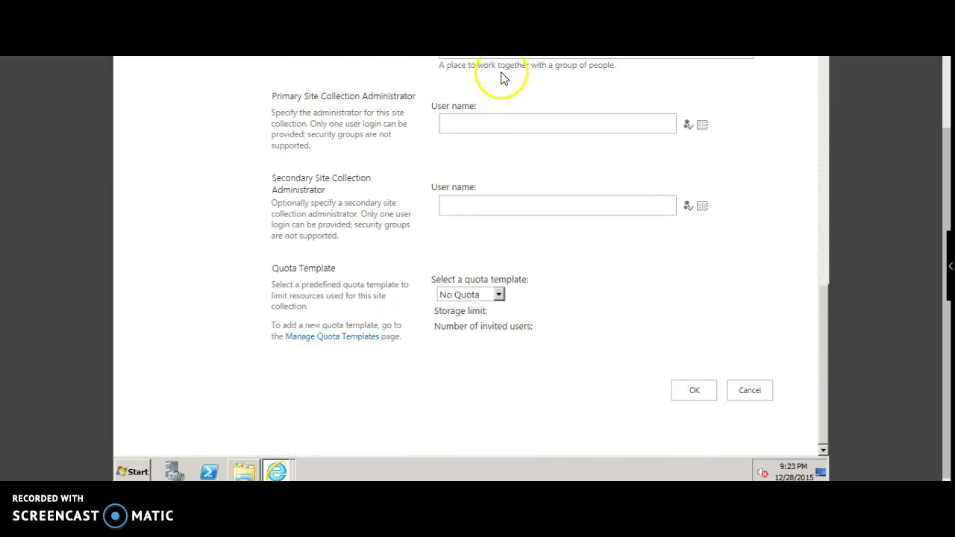
{"action": "left_click", "coordinate": [499, 129]}
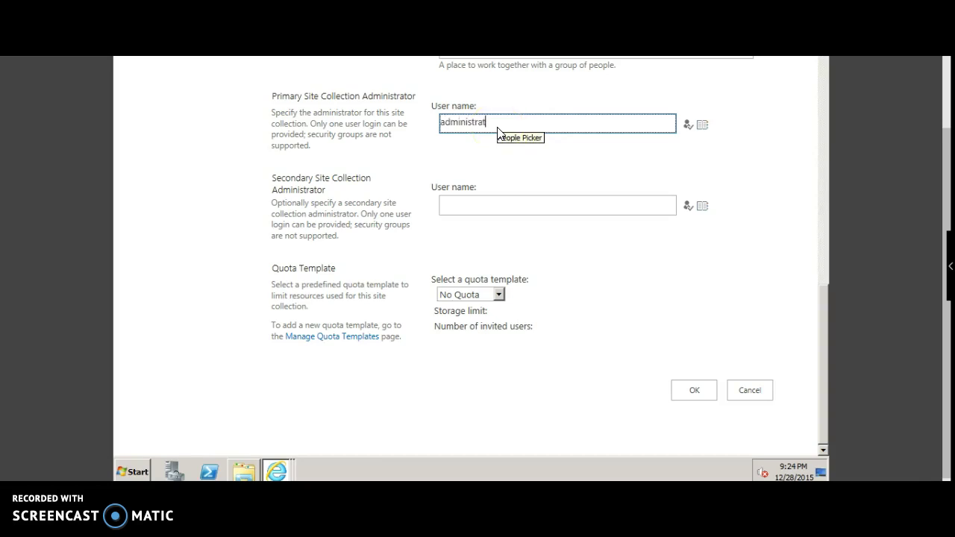
{"action": "type", "text": "administrator"}
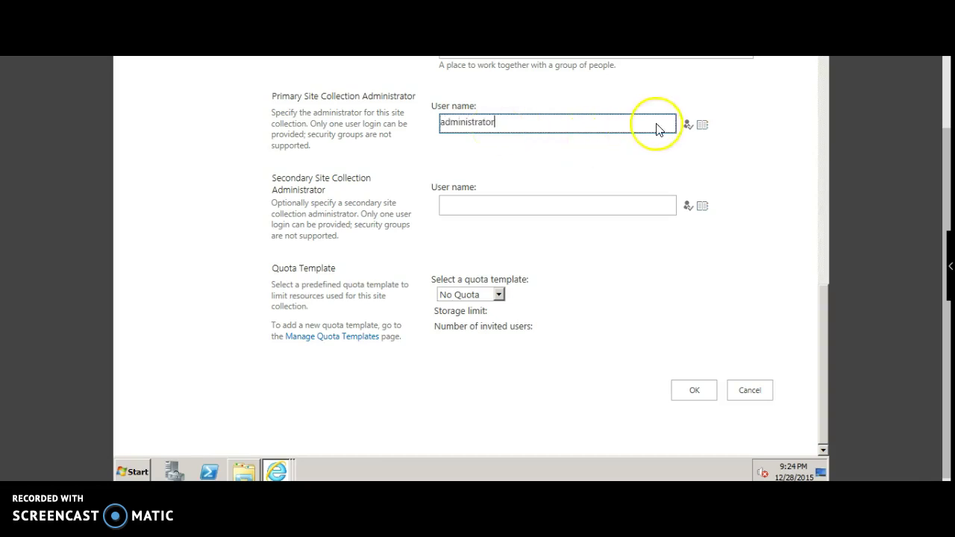
{"action": "left_click", "coordinate": [689, 125]}
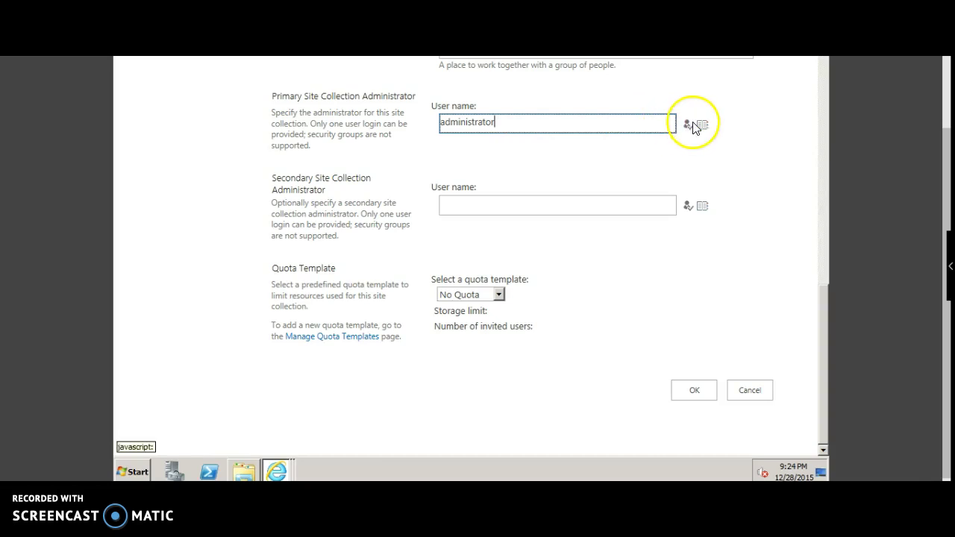
{"action": "left_click", "coordinate": [687, 394]}
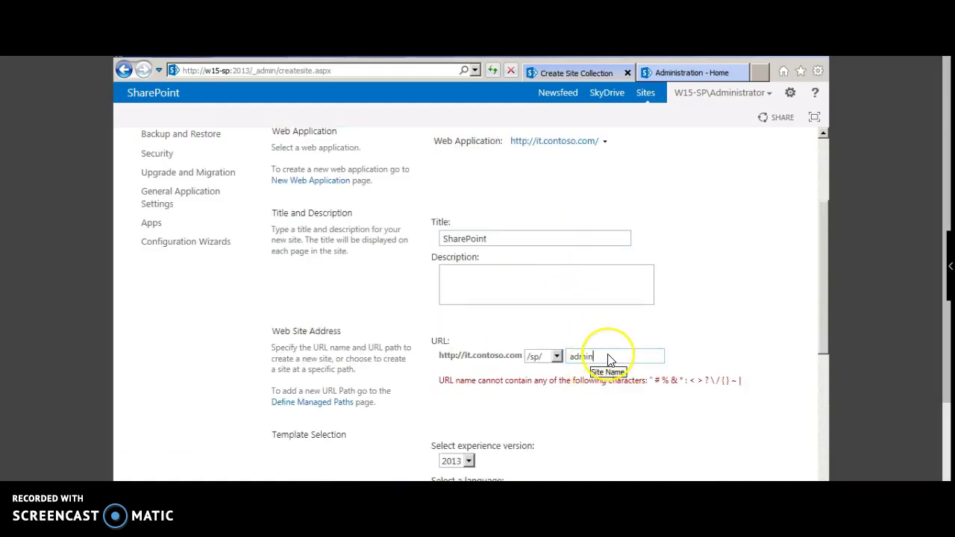
Complete the site URL with the name admin under /sp/, create the site collection and open the new site.
{"action": "scroll", "coordinate": [608, 360], "scroll_direction": "down", "scroll_amount": 5}
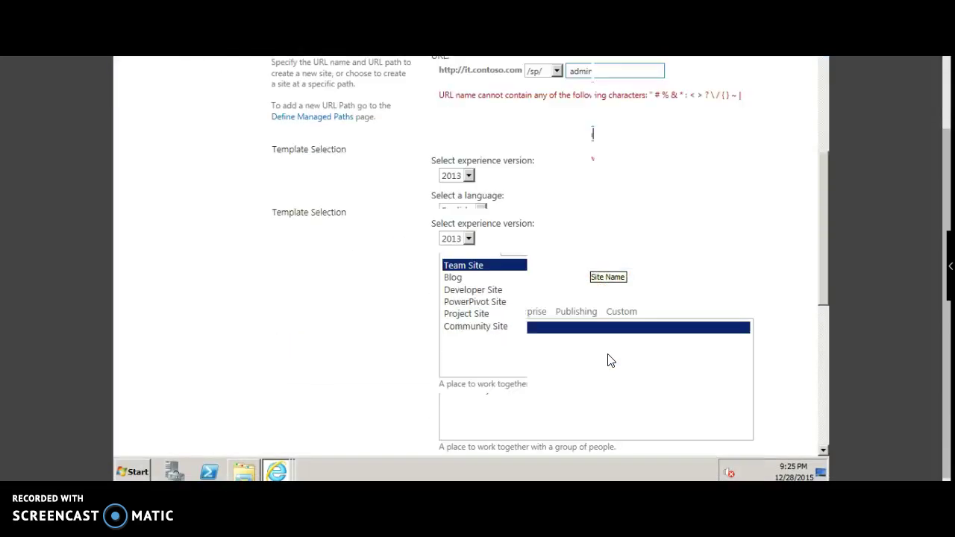
{"action": "left_click", "coordinate": [595, 343]}
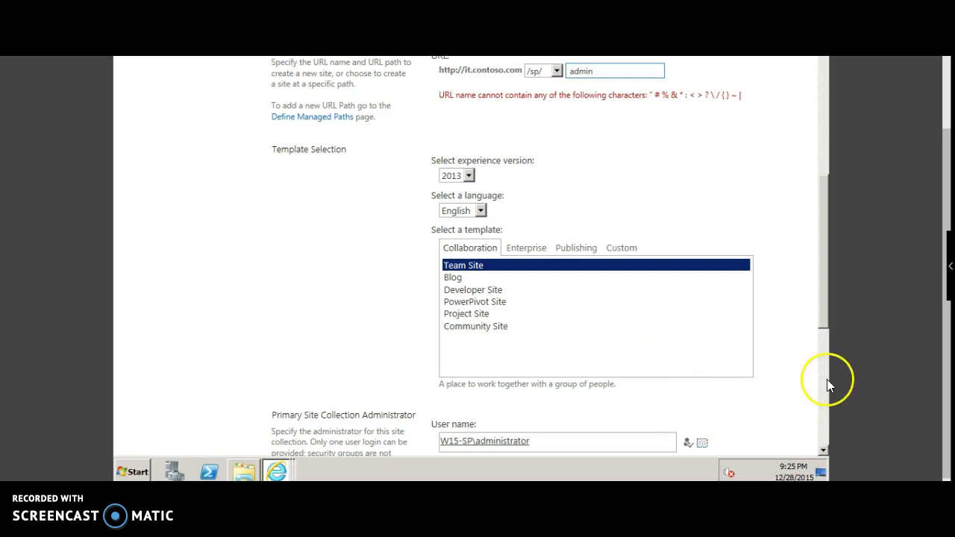
{"action": "scroll", "coordinate": [827, 379], "scroll_direction": "down", "scroll_amount": 5}
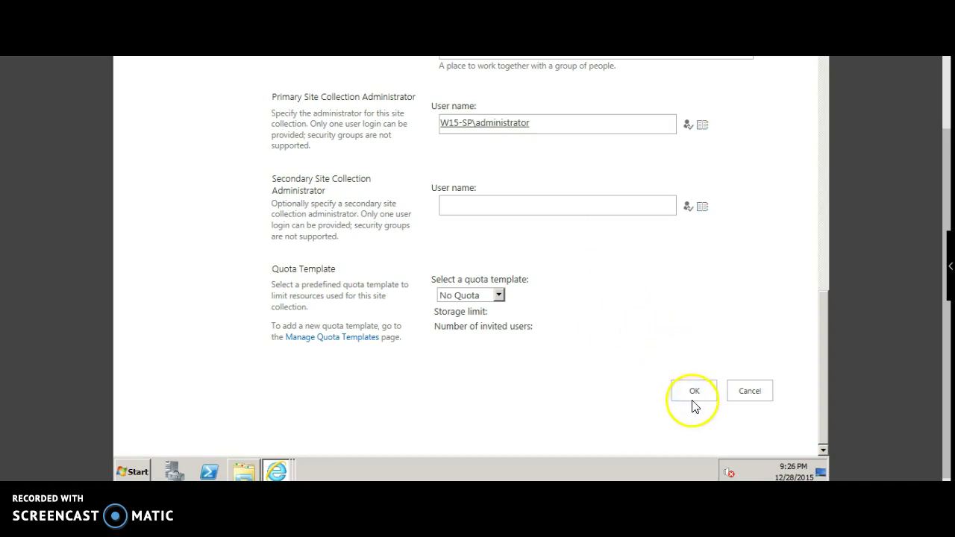
{"action": "left_click", "coordinate": [694, 394]}
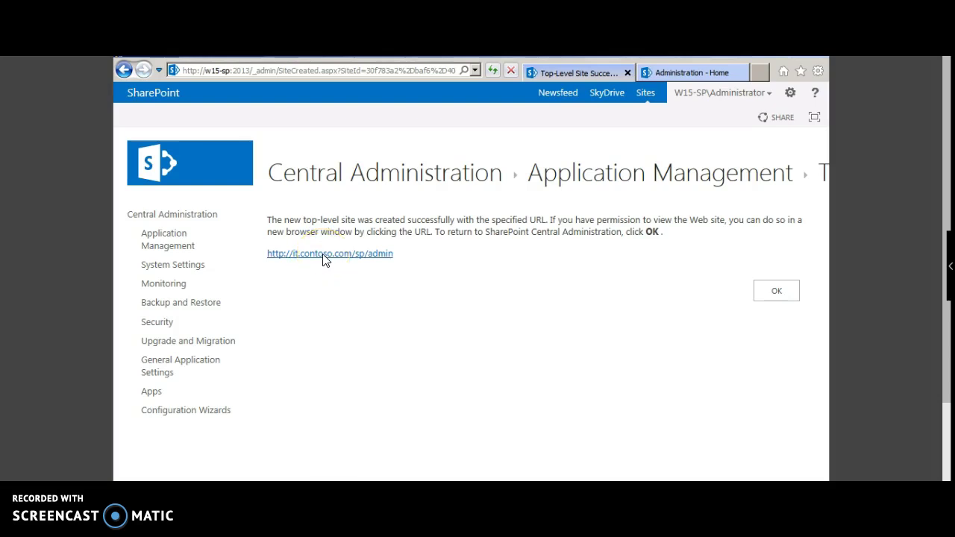
{"action": "left_click", "coordinate": [324, 256]}
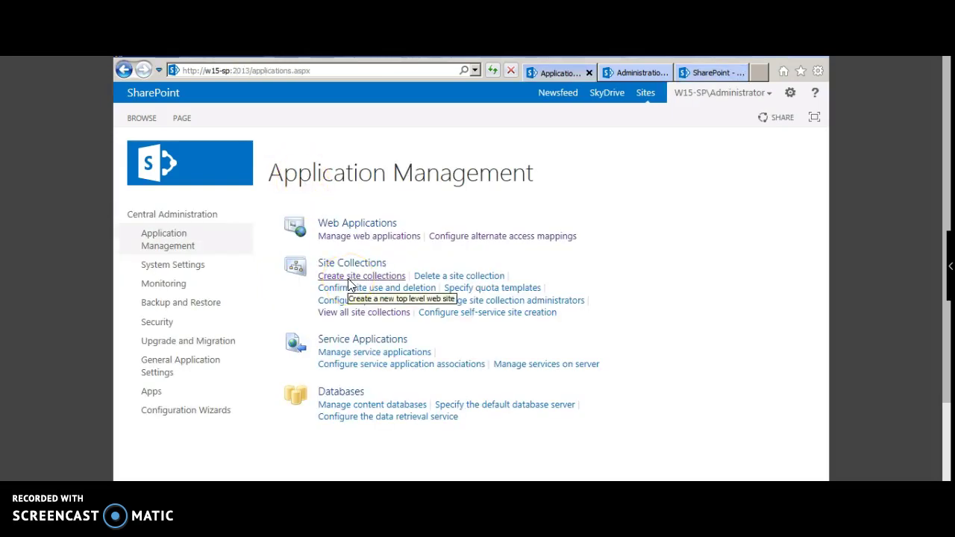
Start another site collection form and examine the URL paths offered for it.contoso.com, choosing /sp/.
{"action": "left_click", "coordinate": [348, 282]}
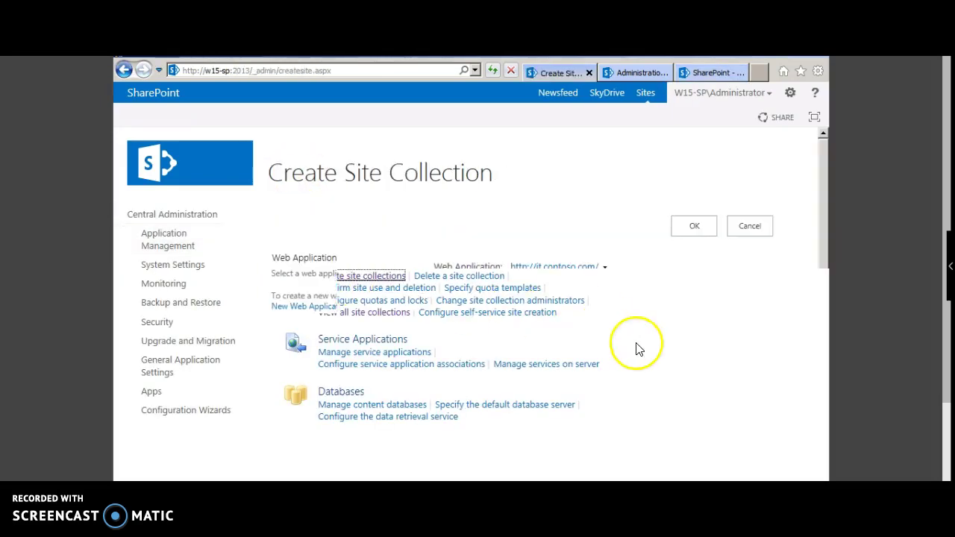
{"action": "scroll", "coordinate": [582, 300], "scroll_direction": "down", "scroll_amount": 5}
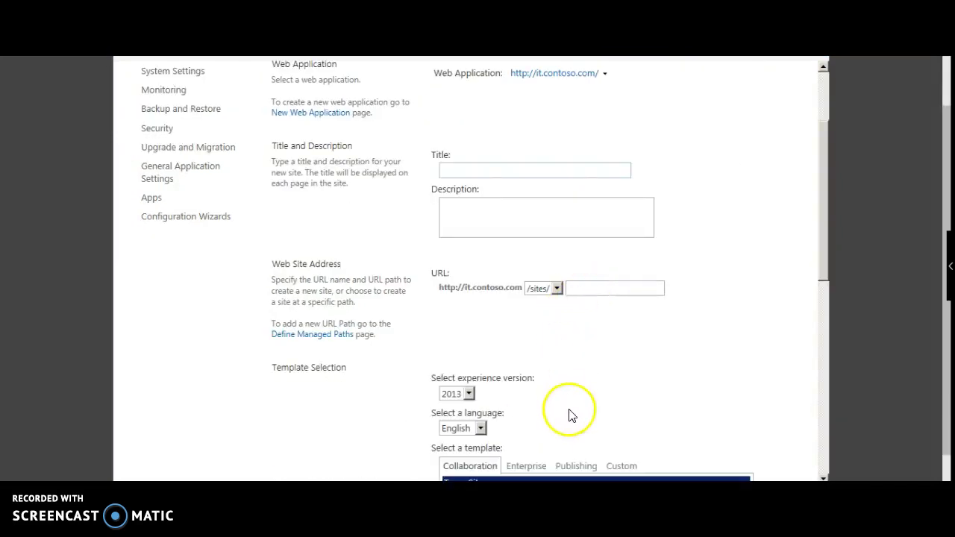
{"action": "left_click", "coordinate": [542, 291]}
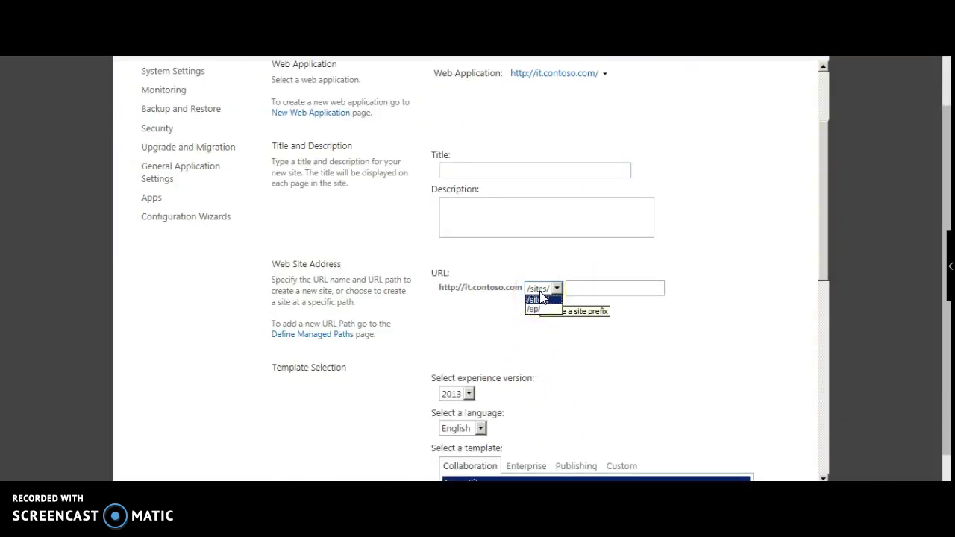
{"action": "left_click", "coordinate": [542, 292]}
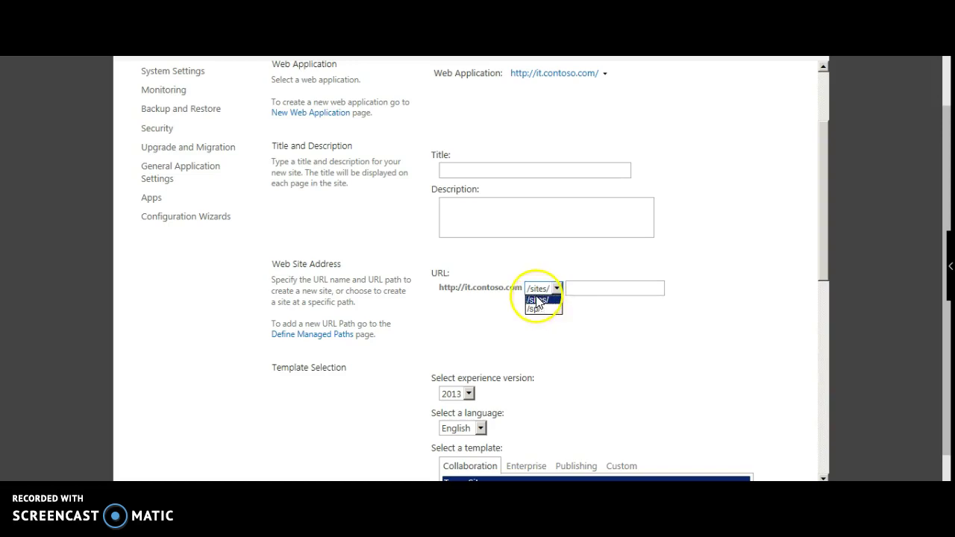
{"action": "left_click", "coordinate": [531, 300]}
{"action": "left_click", "coordinate": [544, 309]}
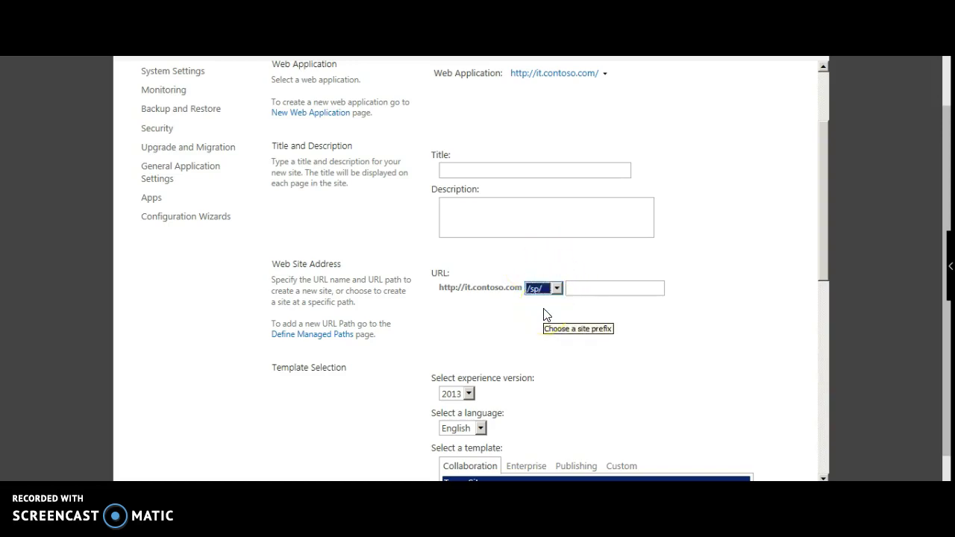
{"action": "left_click", "coordinate": [573, 294]}
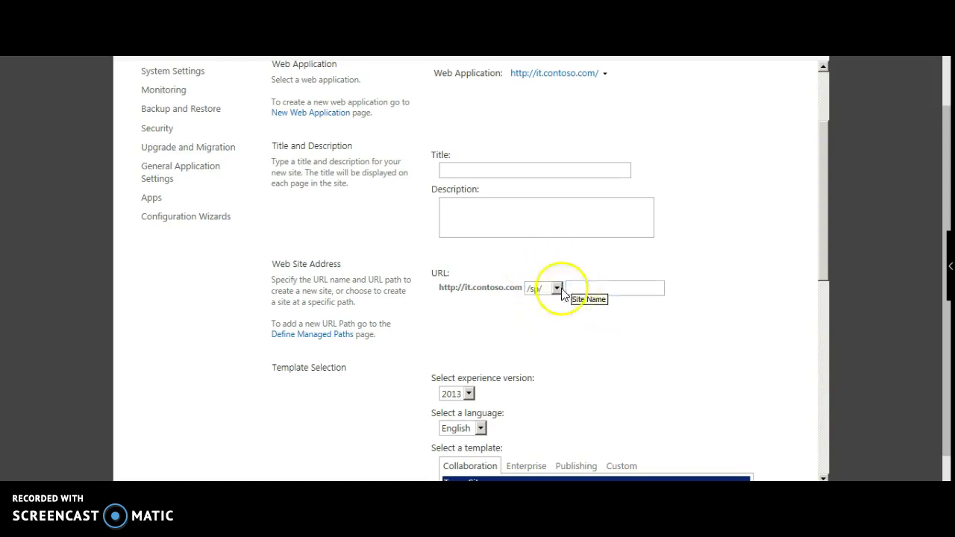
{"action": "left_click", "coordinate": [469, 191]}
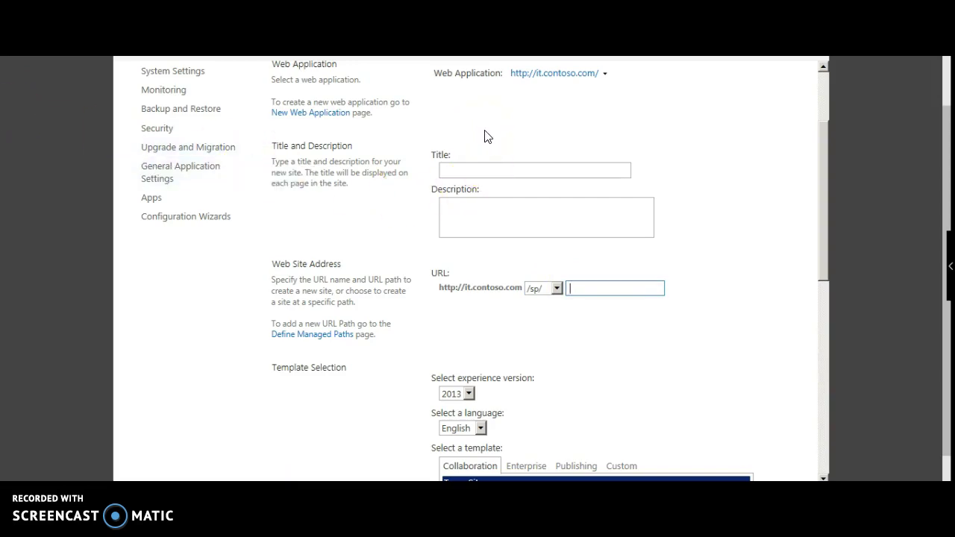
{"action": "left_click", "coordinate": [286, 339]}
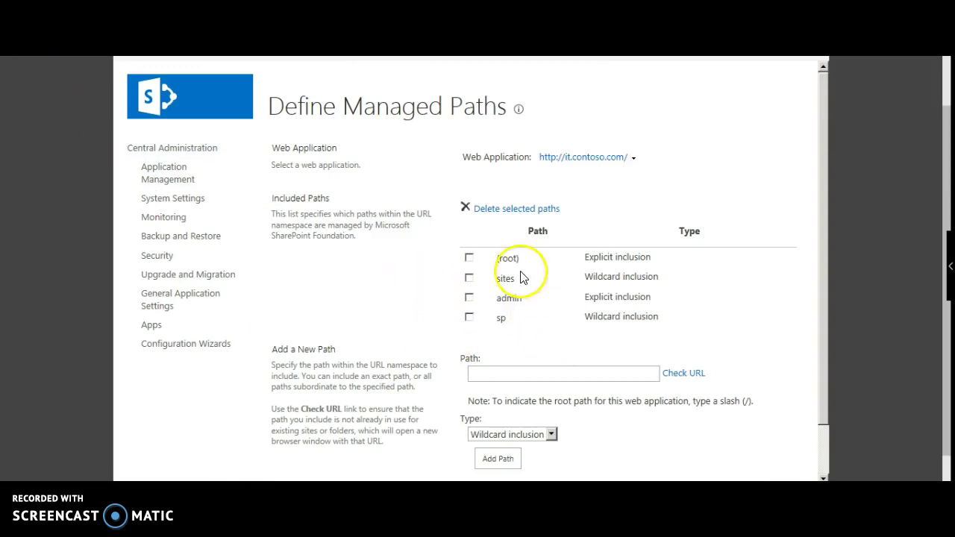
{"action": "left_click", "coordinate": [470, 318]}
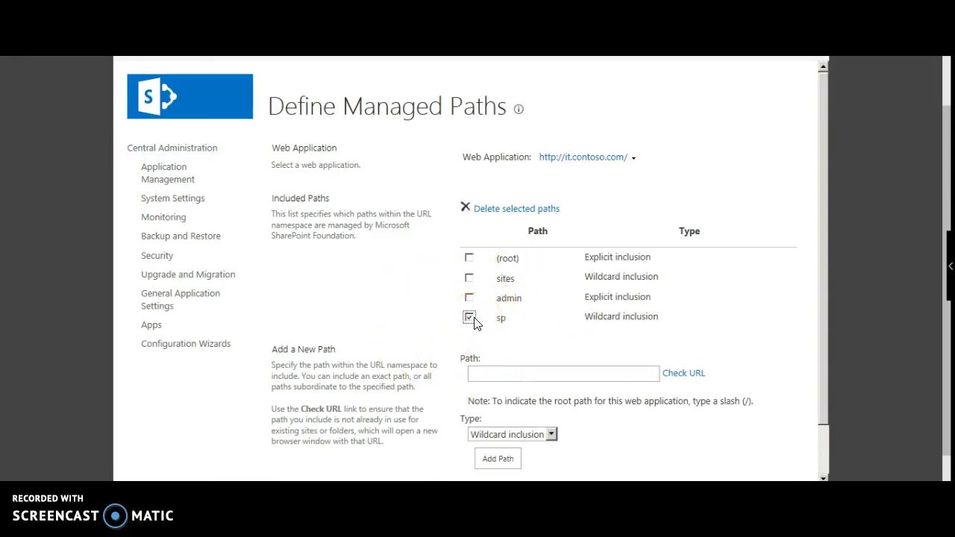
{"action": "left_click", "coordinate": [489, 213]}
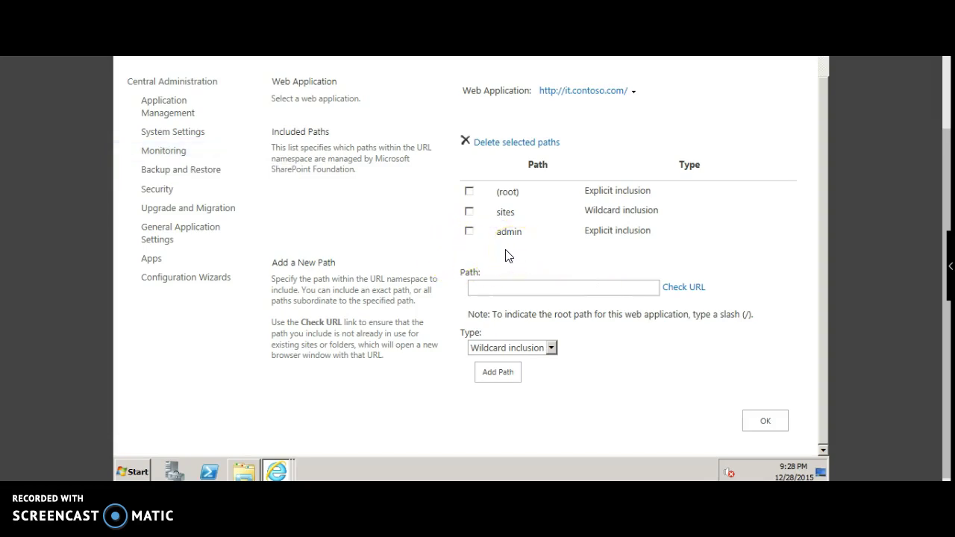
{"action": "left_click", "coordinate": [498, 251]}
{"action": "left_click", "coordinate": [272, 157]}
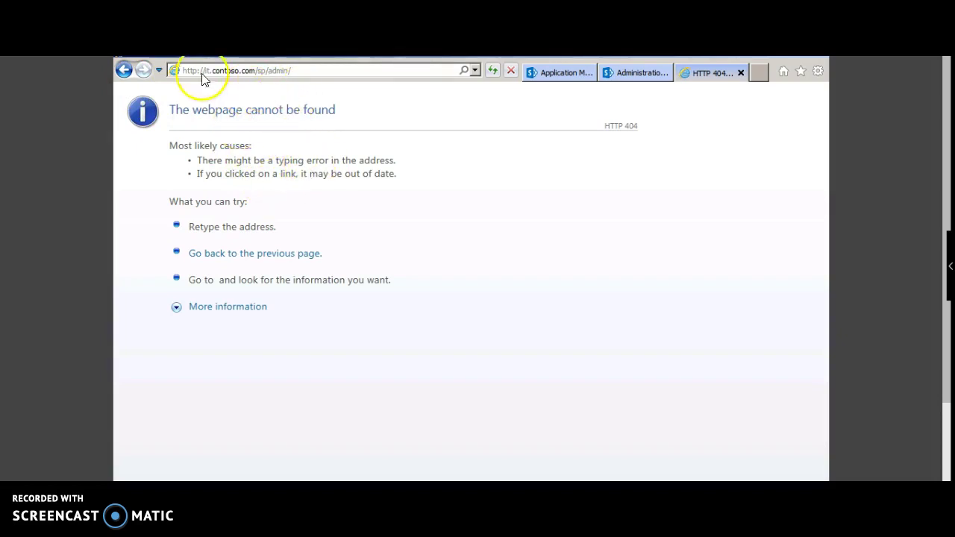
{"action": "left_click", "coordinate": [302, 71]}
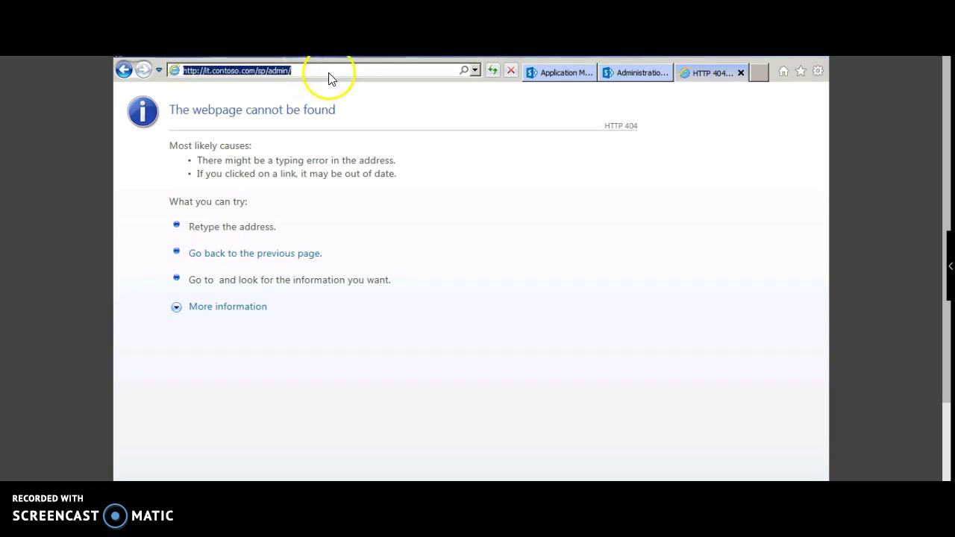
{"action": "left_click", "coordinate": [298, 71]}
{"action": "key", "text": "BackSpace"}
{"action": "type", "text": "/"}
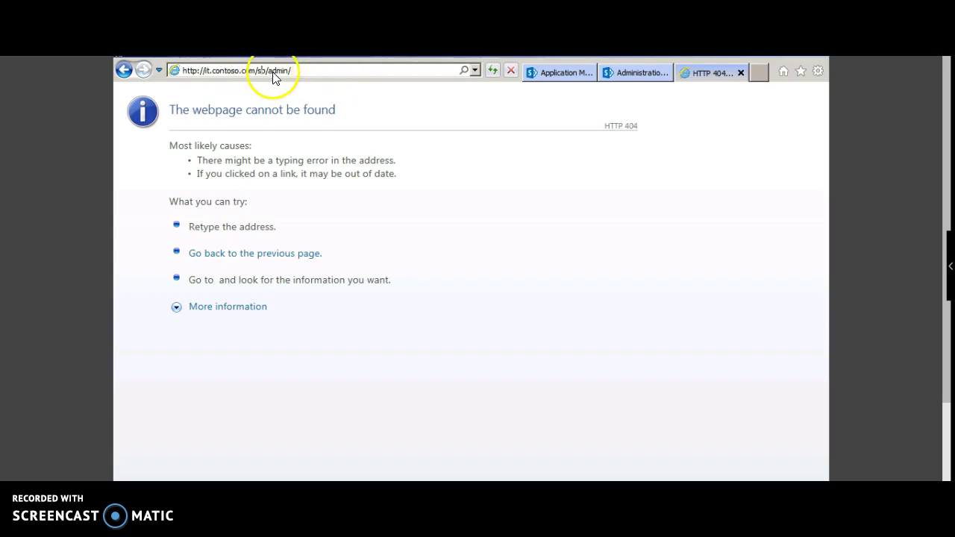
{"action": "key", "text": "shift+Left"}
{"action": "key", "text": "shift+Left"}
{"action": "key", "text": "shift+Left"}
{"action": "key", "text": "shift+Left"}
{"action": "key", "text": "shift+Left"}
{"action": "key", "text": "shift+Left"}
{"action": "key", "text": "shift+Left"}
{"action": "key", "text": "shift+Left"}
{"action": "key", "text": "BackSpace"}
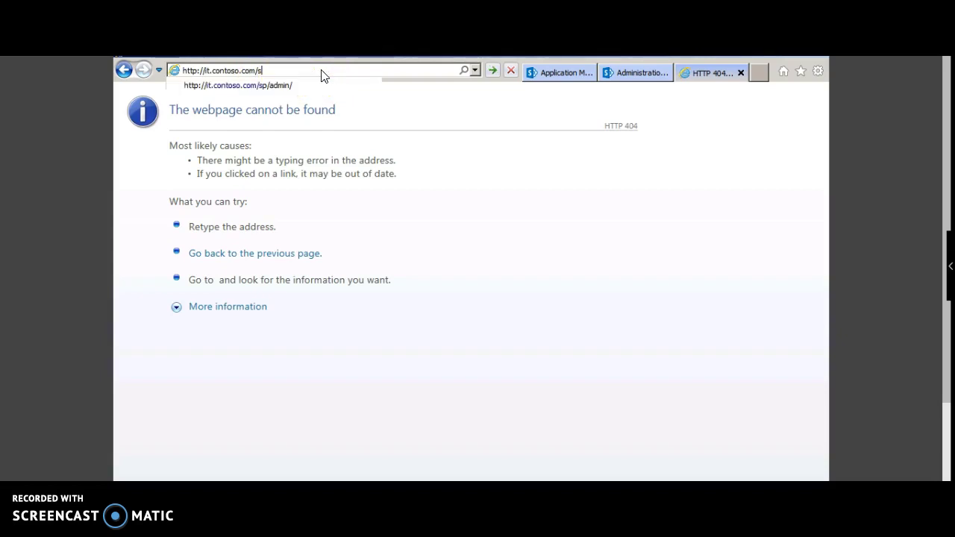
{"action": "key", "text": "BackSpace"}
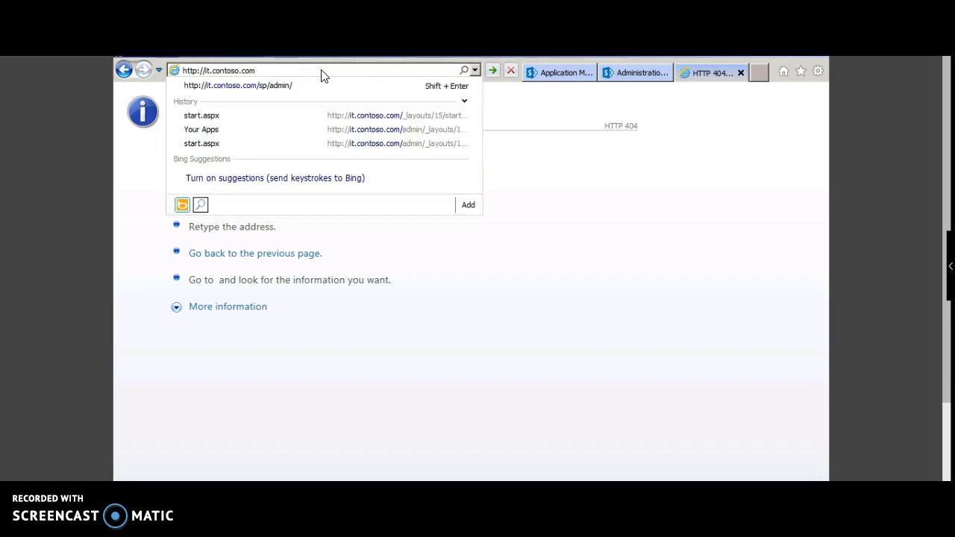
{"action": "type", "text": "admin/"}
{"action": "left_click", "coordinate": [265, 72]}
{"action": "key", "text": "Return"}
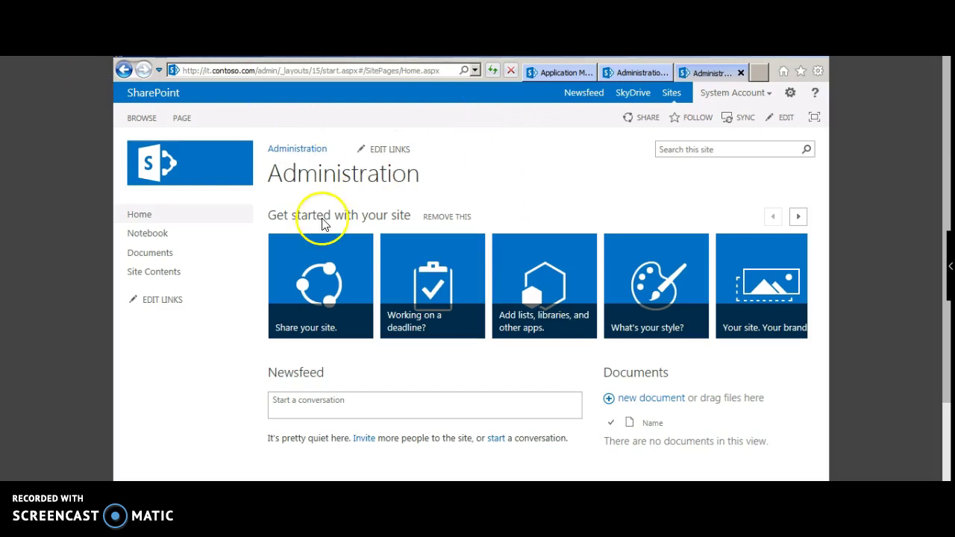
{"action": "scroll", "coordinate": [325, 224], "scroll_direction": "down", "scroll_amount": 2}
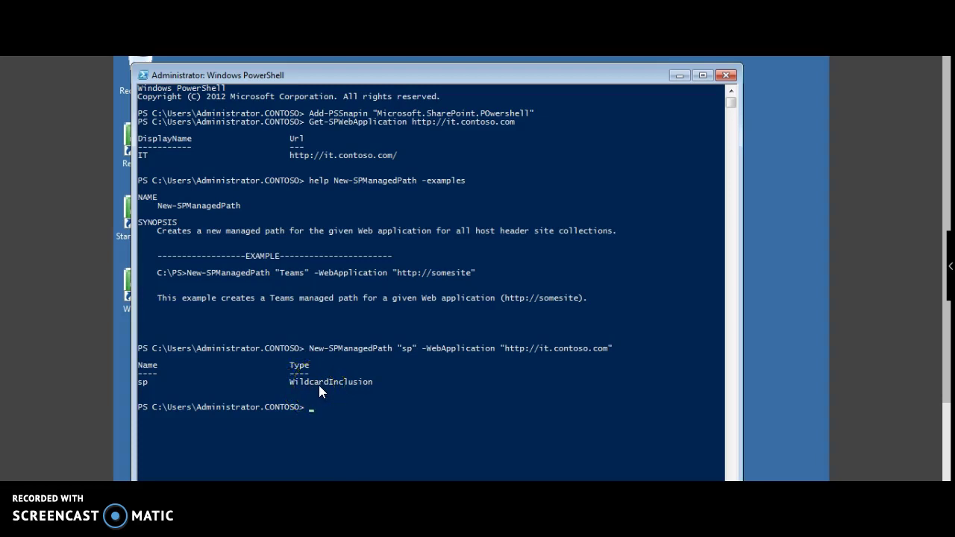
{"action": "key", "text": "Up"}
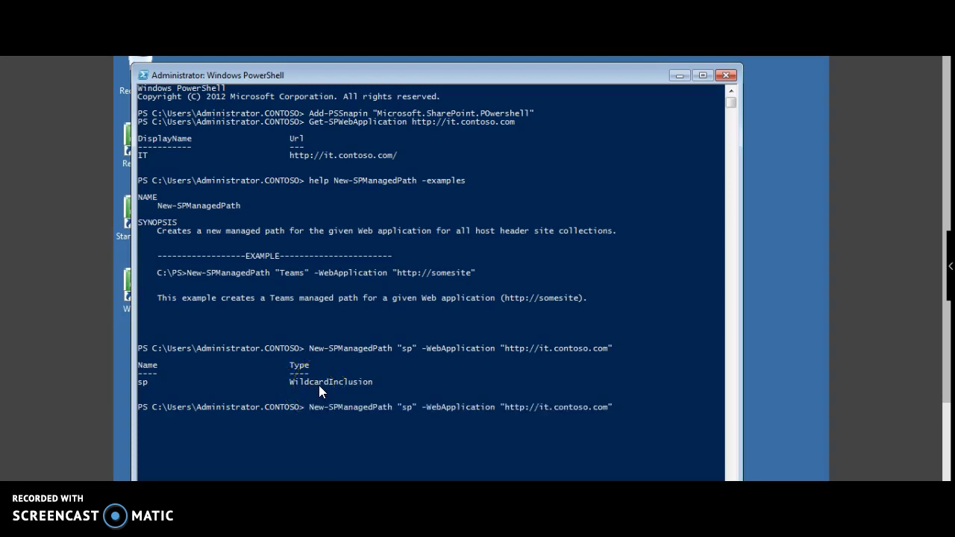
{"action": "type", "text": "-Explicit -HostHeader"}
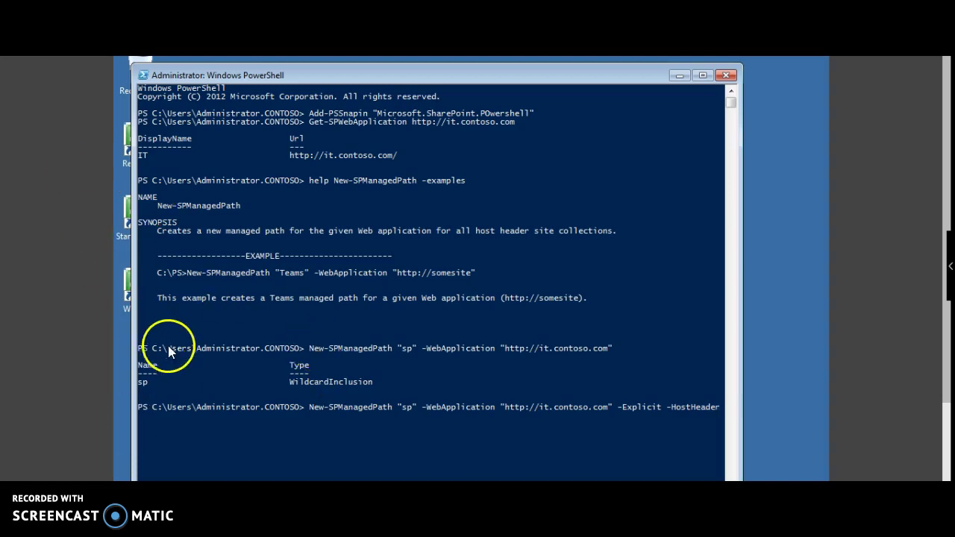
{"action": "scroll", "coordinate": [168, 346], "scroll_direction": "down", "scroll_amount": 3}
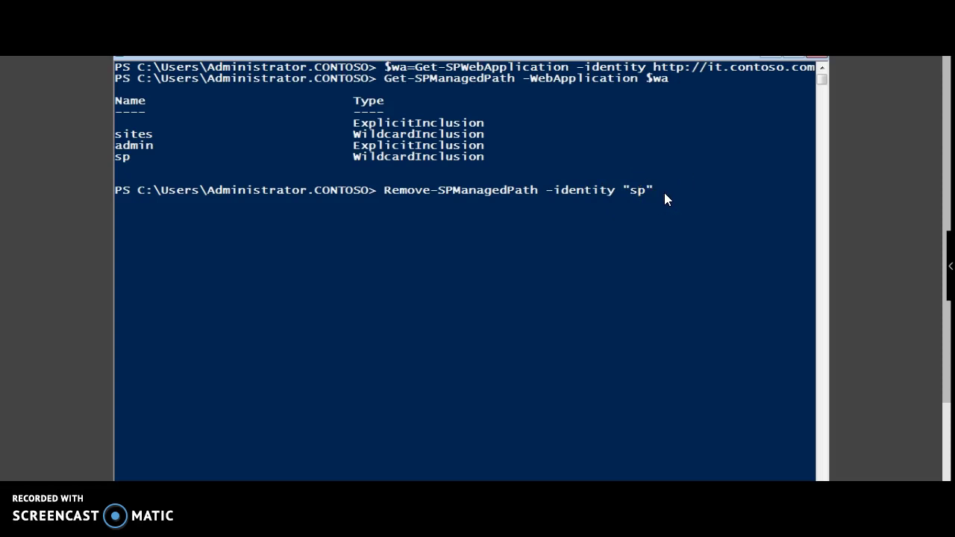
{"action": "key", "text": "Return"}
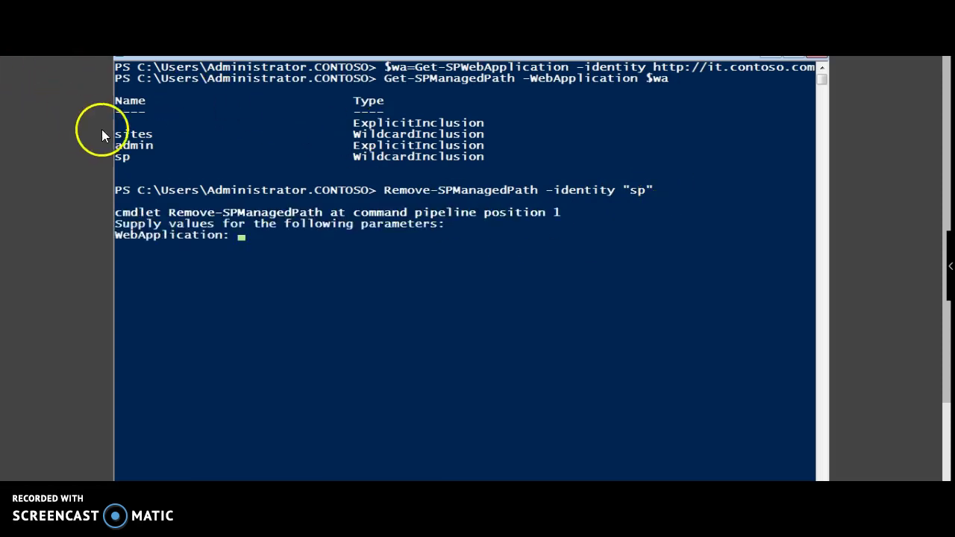
{"action": "type", "text": "http"}
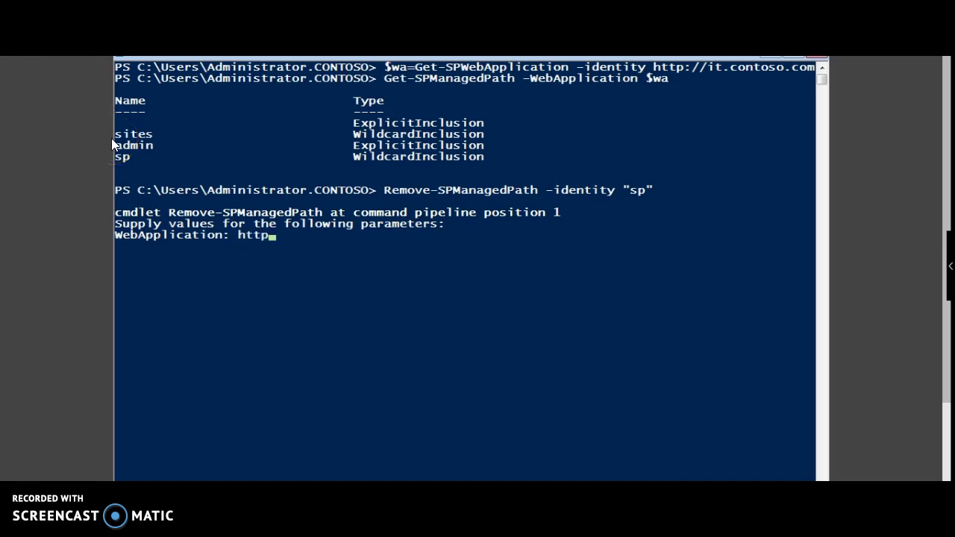
{"action": "type", "text": "://it.contoso.com"}
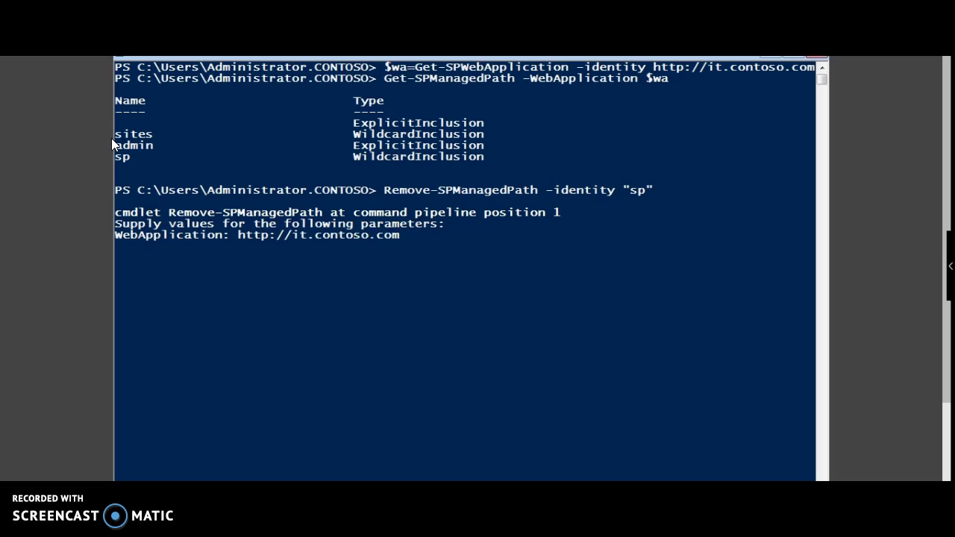
{"action": "key", "text": "Return"}
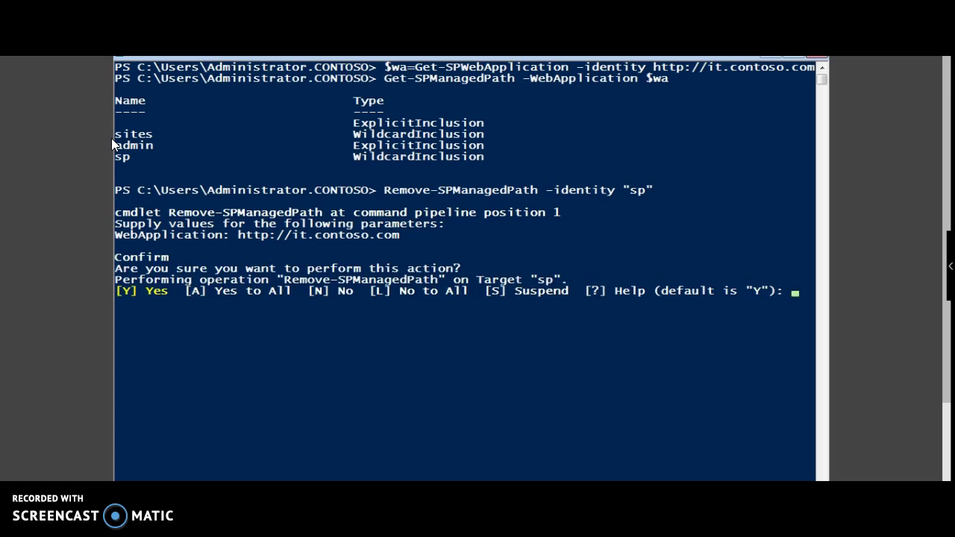
{"action": "type", "text": "Y"}
{"action": "key", "text": "Return"}
List the managed paths of the web application again using Get-SPManagedPath -WebApplication $wa.
{"action": "key", "text": "Up"}
{"action": "key", "text": "Up"}
{"action": "key", "text": "Return"}
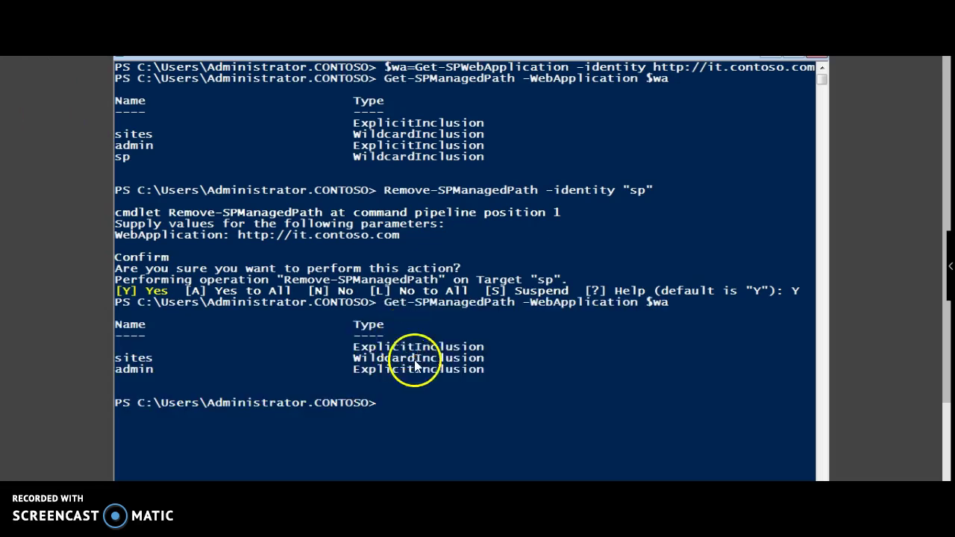